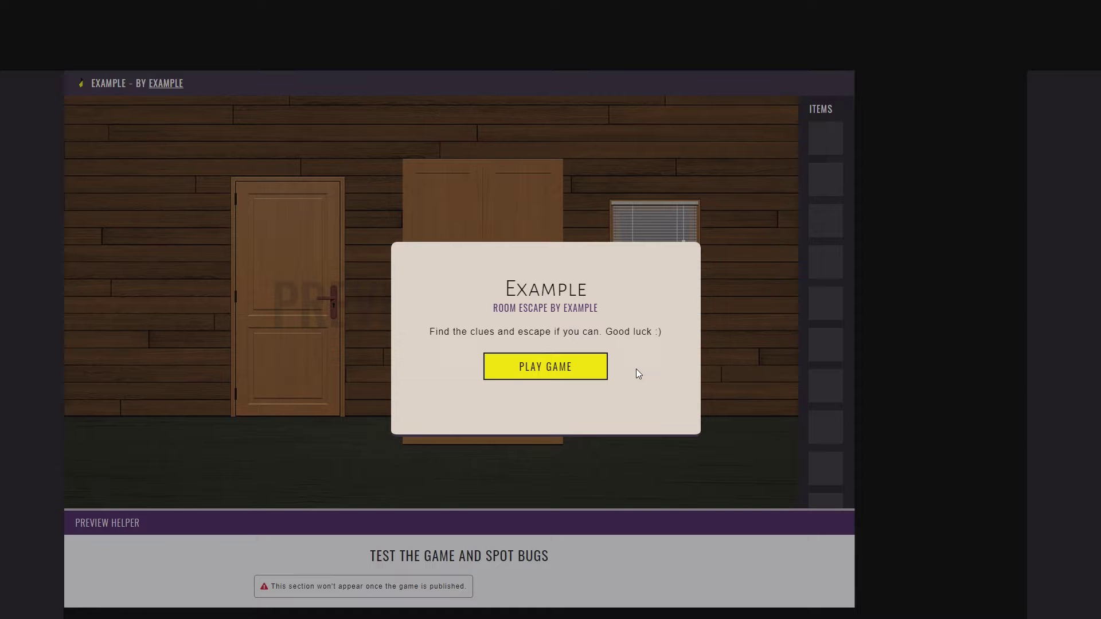
# Start the Example game preview, try the door, then raise the window blind, open the window and try the bird
pyautogui.click(596, 370)
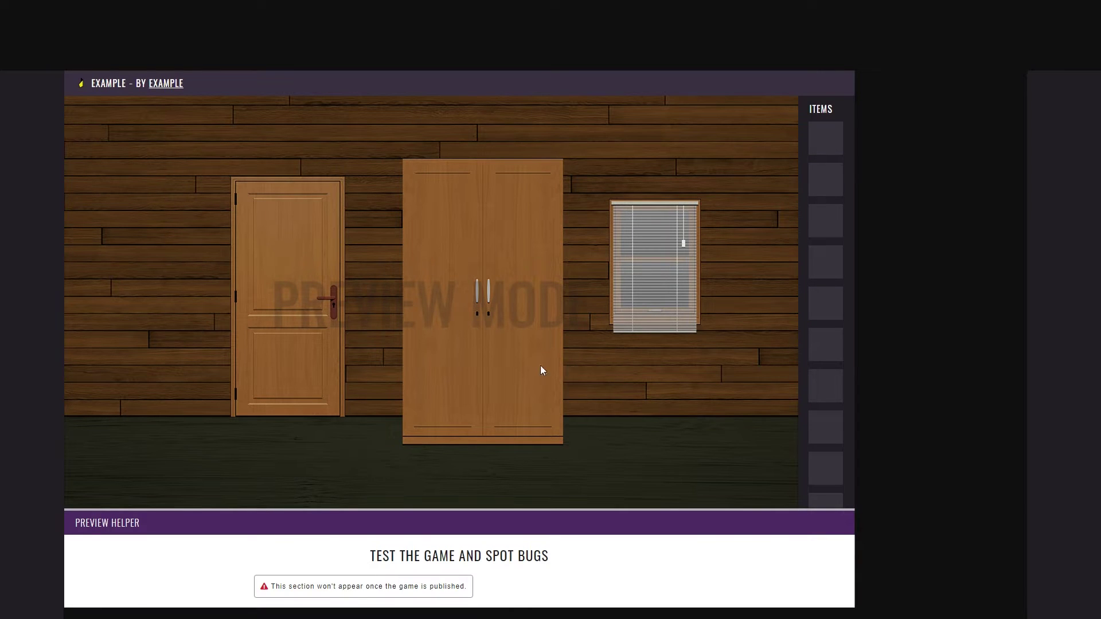
pyautogui.click(321, 358)
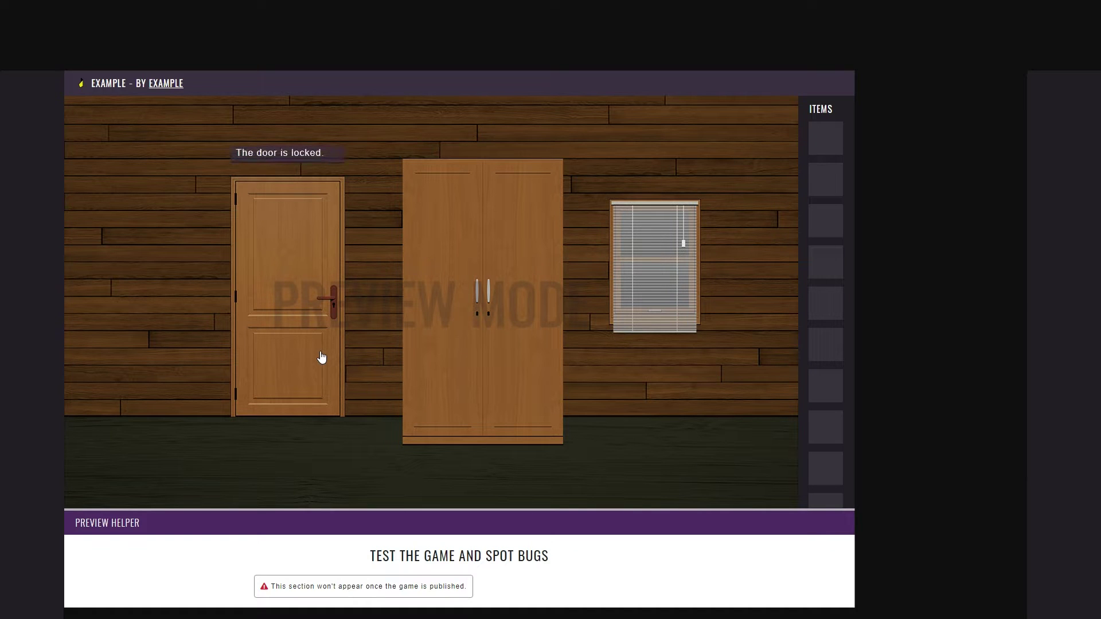
pyautogui.click(688, 310)
pyautogui.click(669, 272)
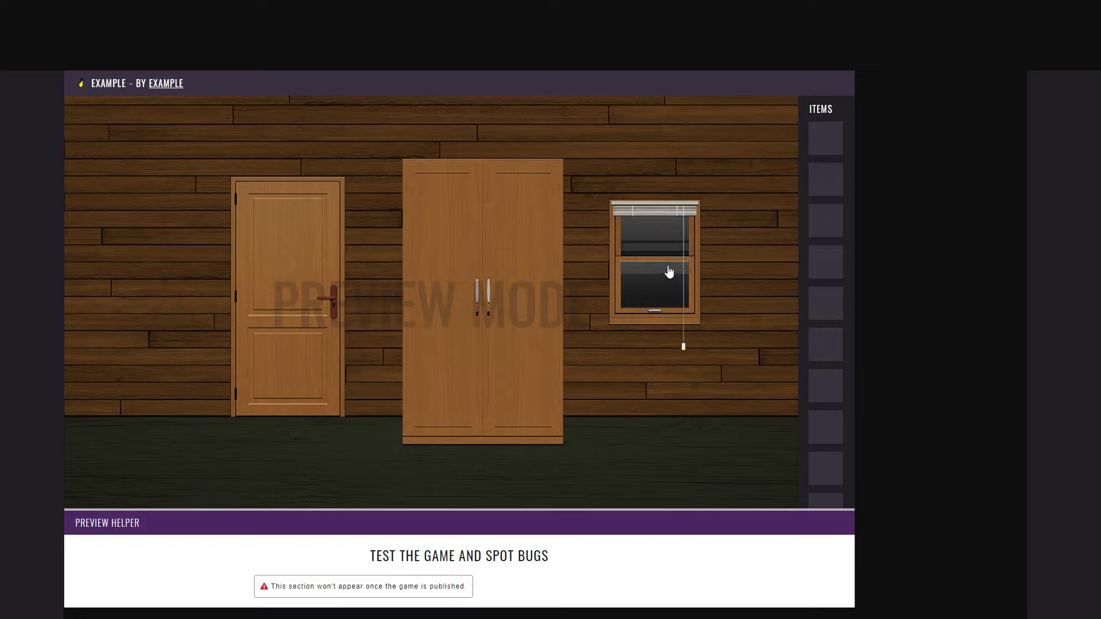
pyautogui.click(660, 305)
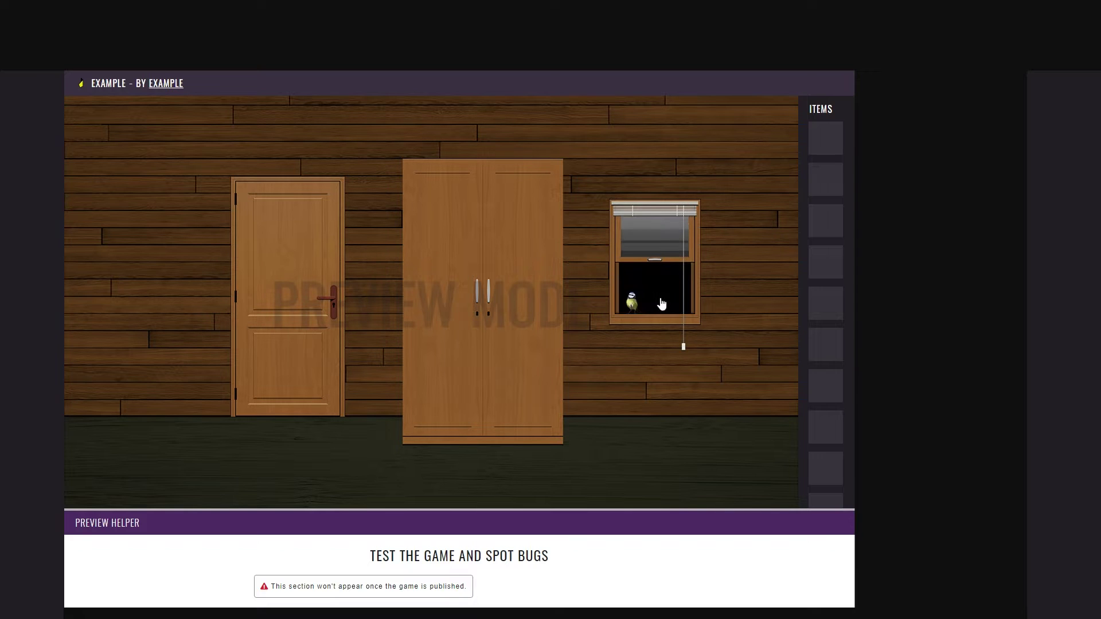
pyautogui.click(637, 307)
# Open the wardrobe in the Example game, take the key from its shelf and try it on the red toolbox
pyautogui.click(514, 245)
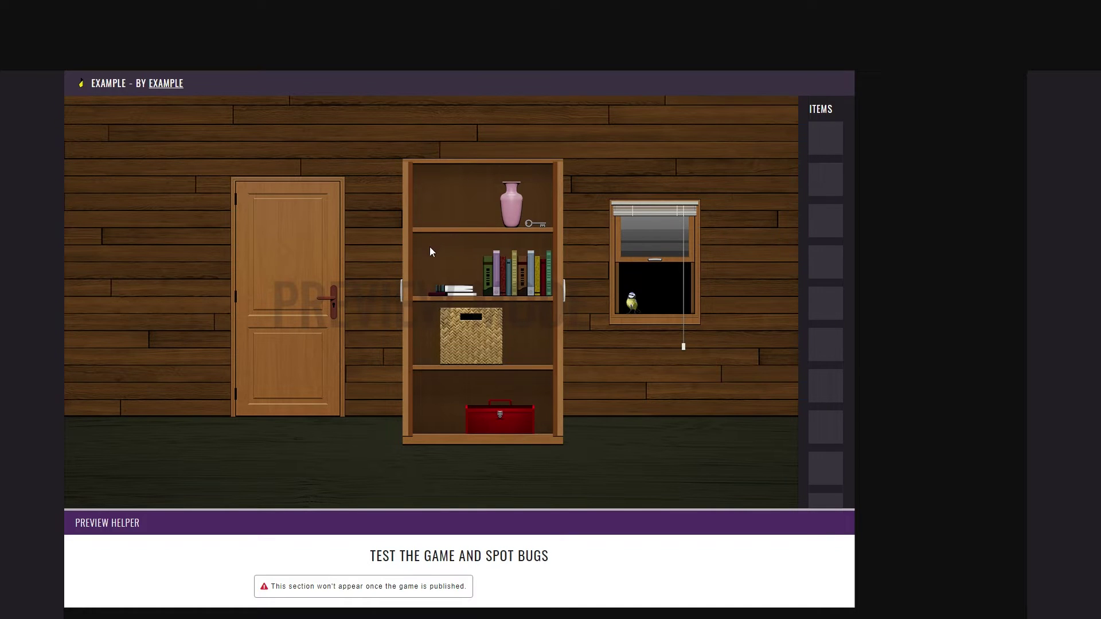
pyautogui.click(543, 227)
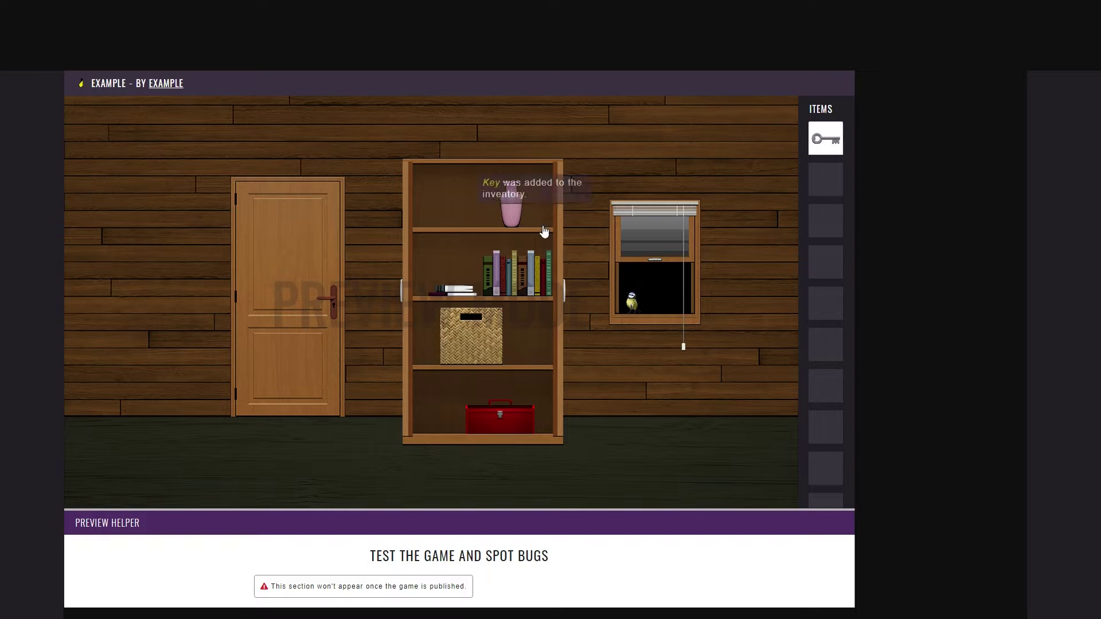
pyautogui.click(830, 143)
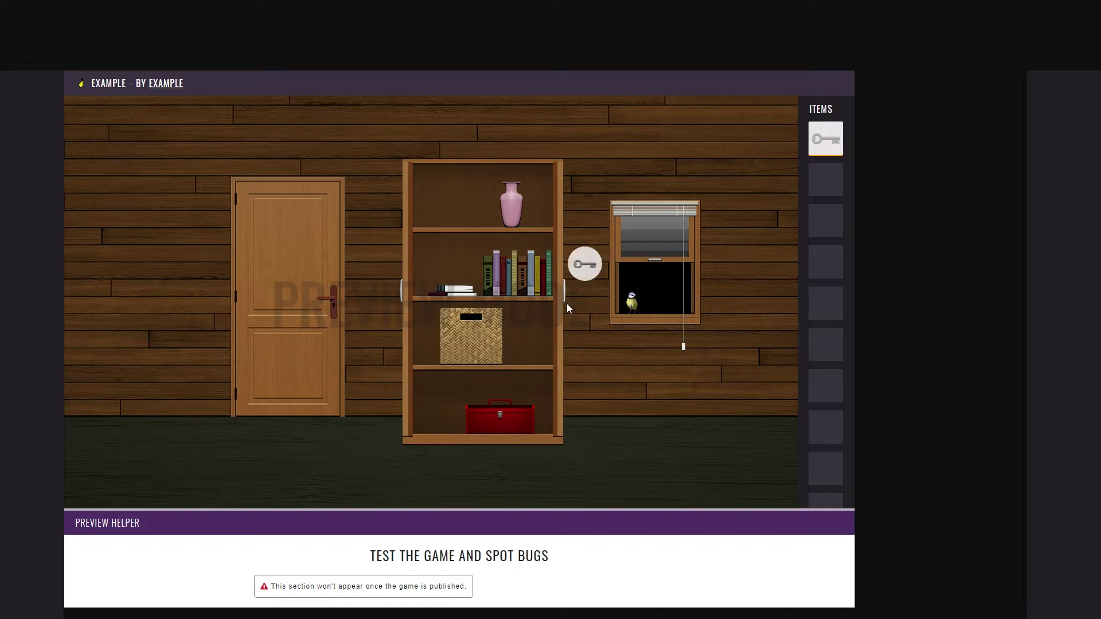
pyautogui.click(522, 424)
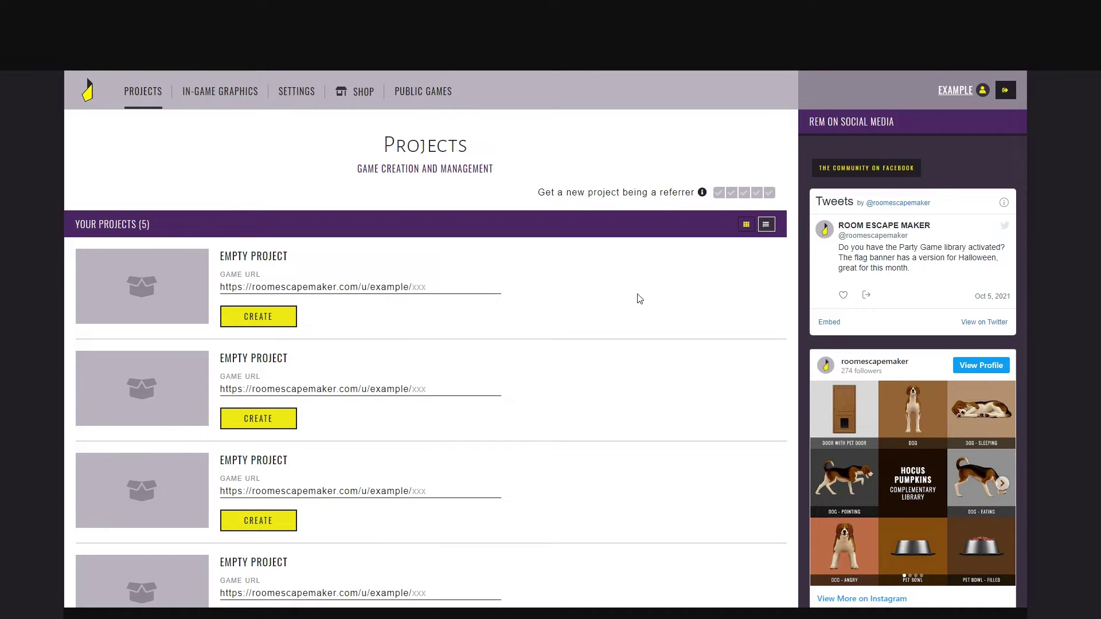
# Create a project in the first empty slot with the game URL ending in "tutorial"
pyautogui.click(453, 287)
pyautogui.write('tutorial')
pyautogui.click(270, 318)
# Set the new project's game title to "Tutorial" and save it
pyautogui.click(281, 309)
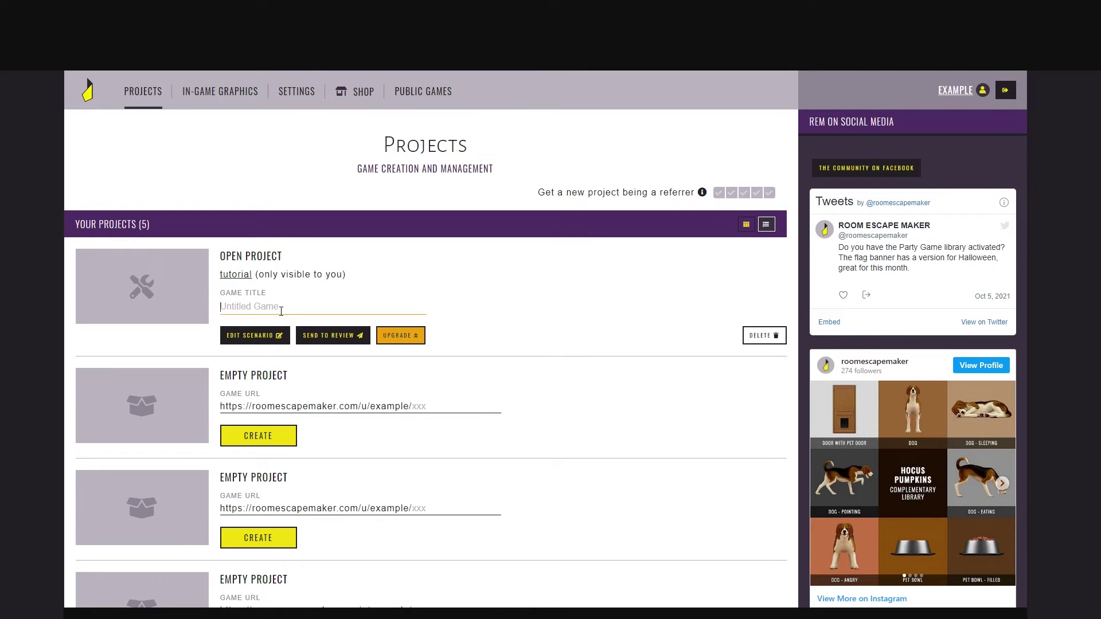
pyautogui.write('Tutorial')
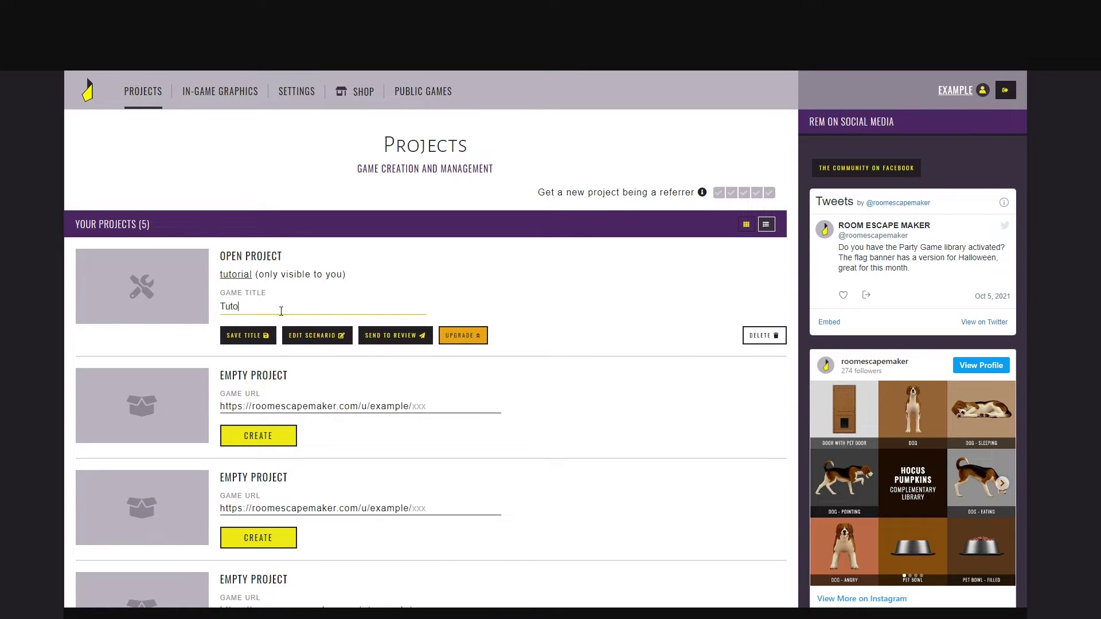
pyautogui.click(253, 336)
pyautogui.moveTo(274, 317); pyautogui.dragTo(209, 310)
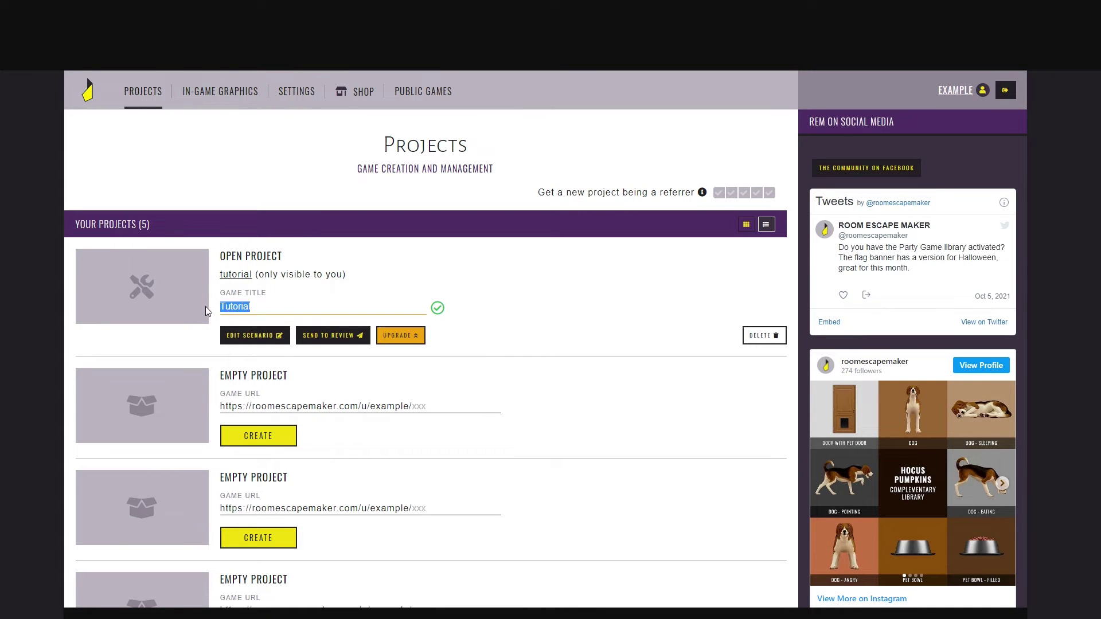
pyautogui.click(187, 345)
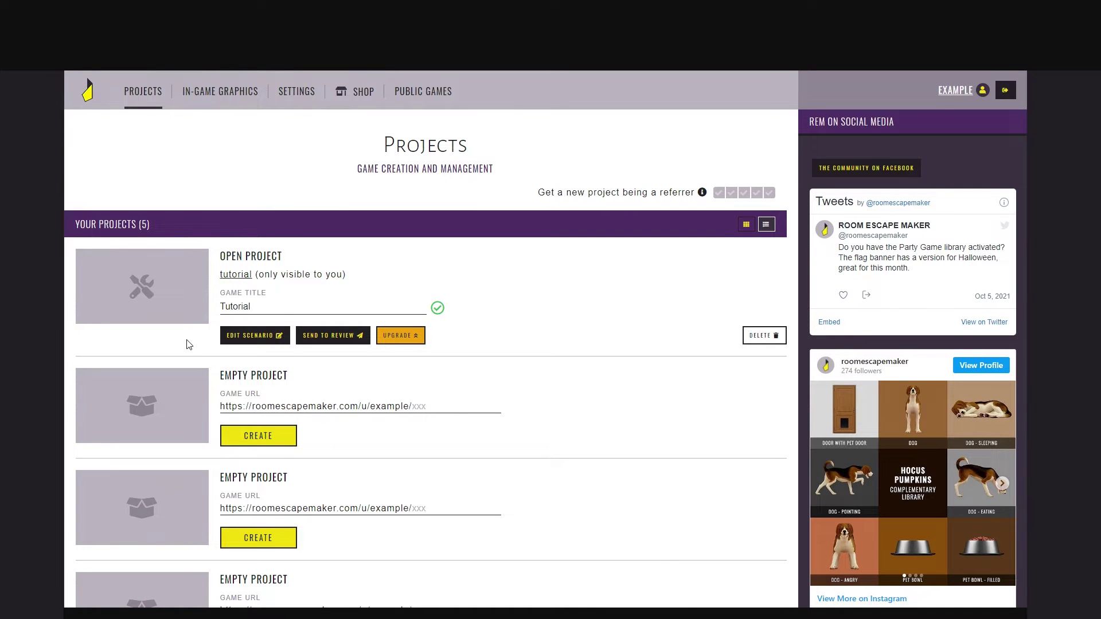
# Open the Tutorial project's scenario for editing, dismiss the welcome message and inspect the door and its handle
pyautogui.click(241, 340)
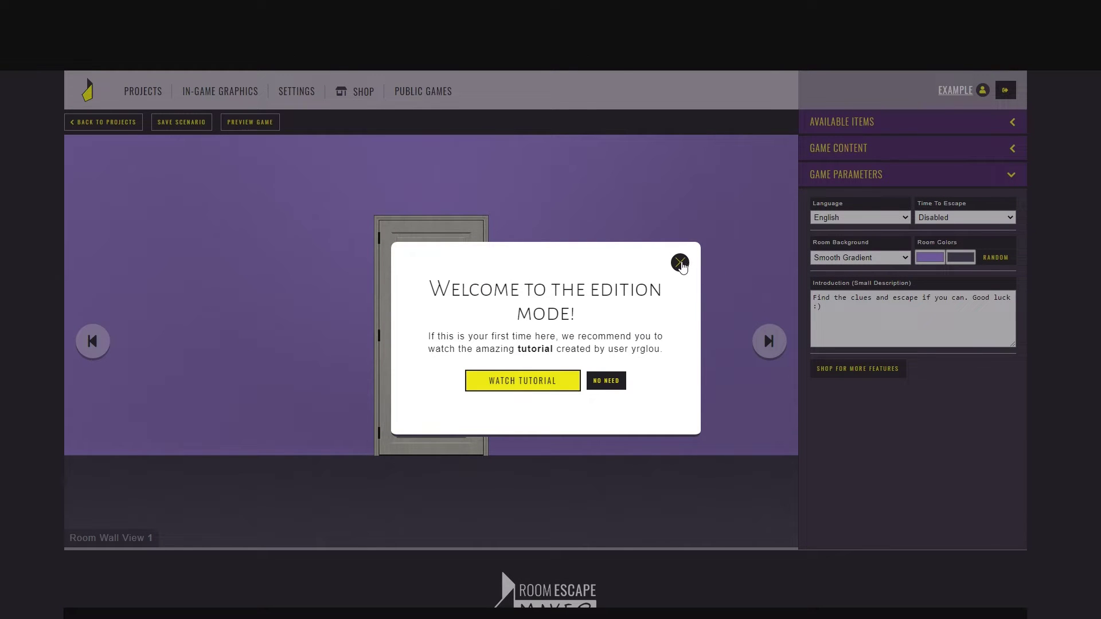
pyautogui.click(681, 264)
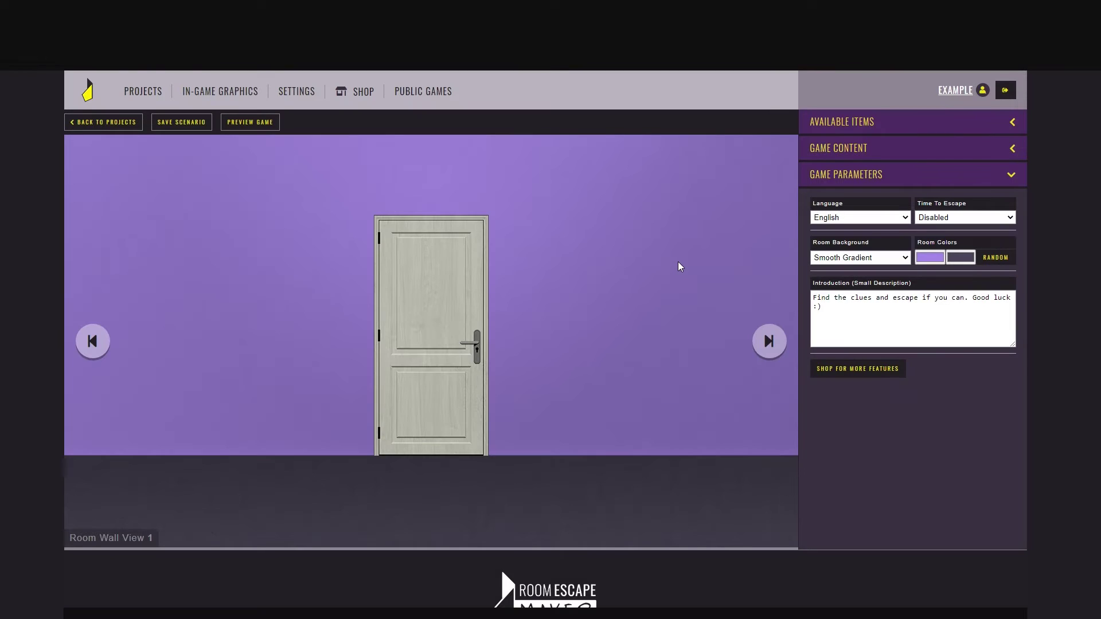
pyautogui.click(465, 288)
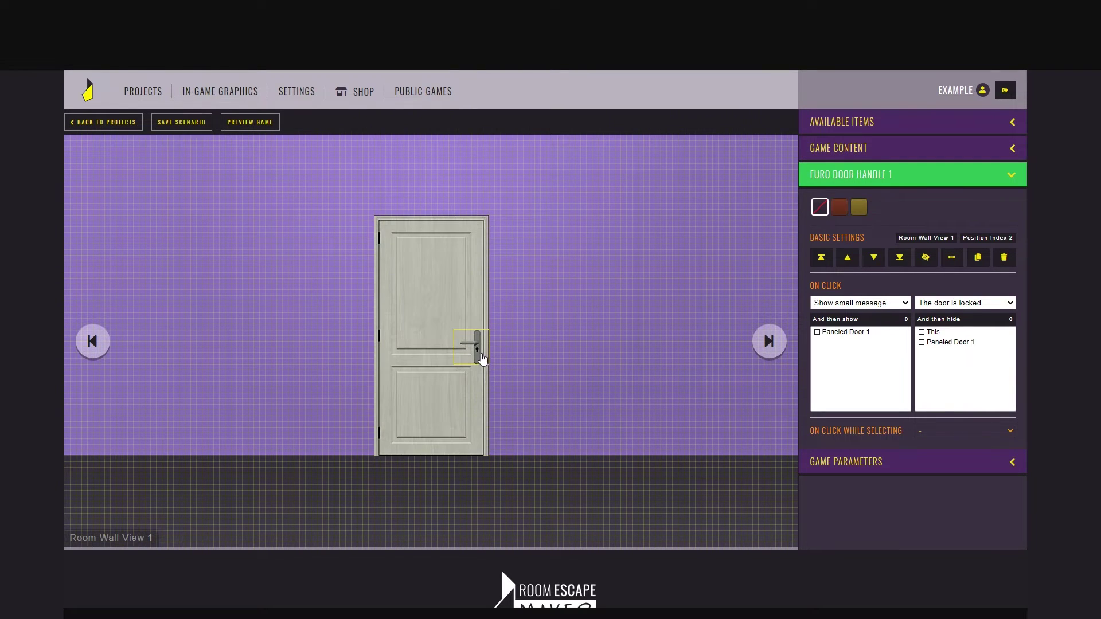
pyautogui.click(536, 336)
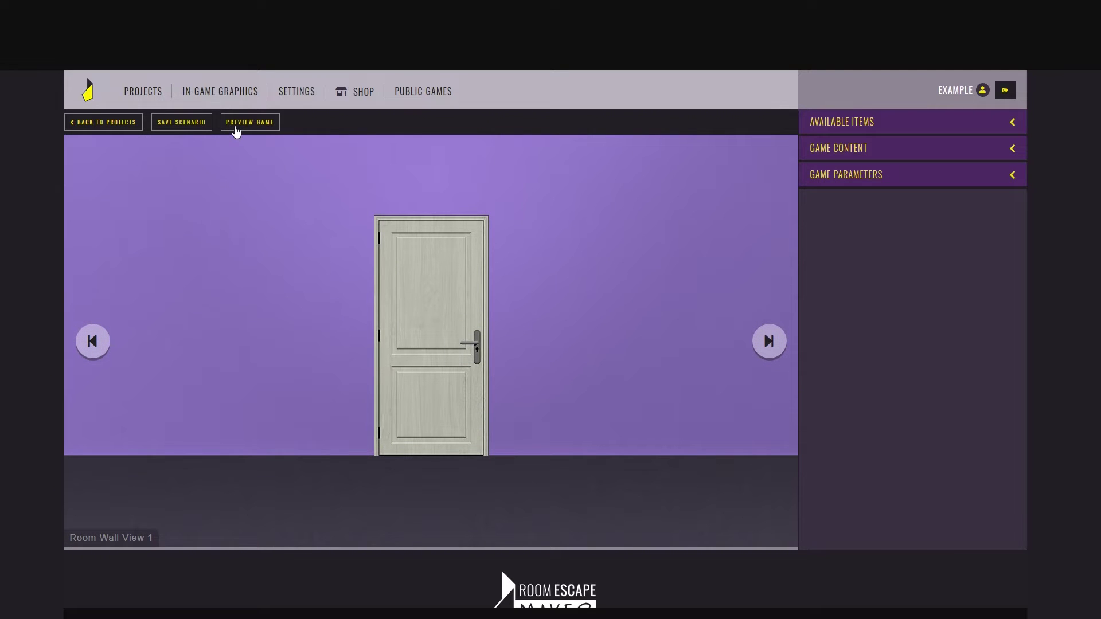
# Preview the Tutorial game and test how the door and its handle respond
pyautogui.click(232, 126)
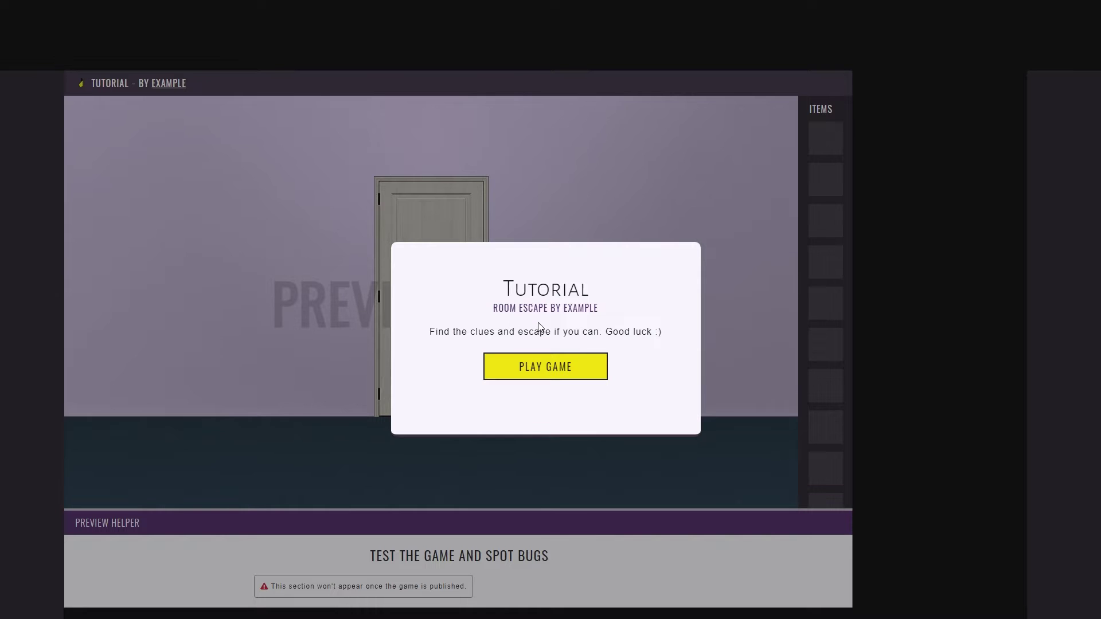
pyautogui.click(550, 374)
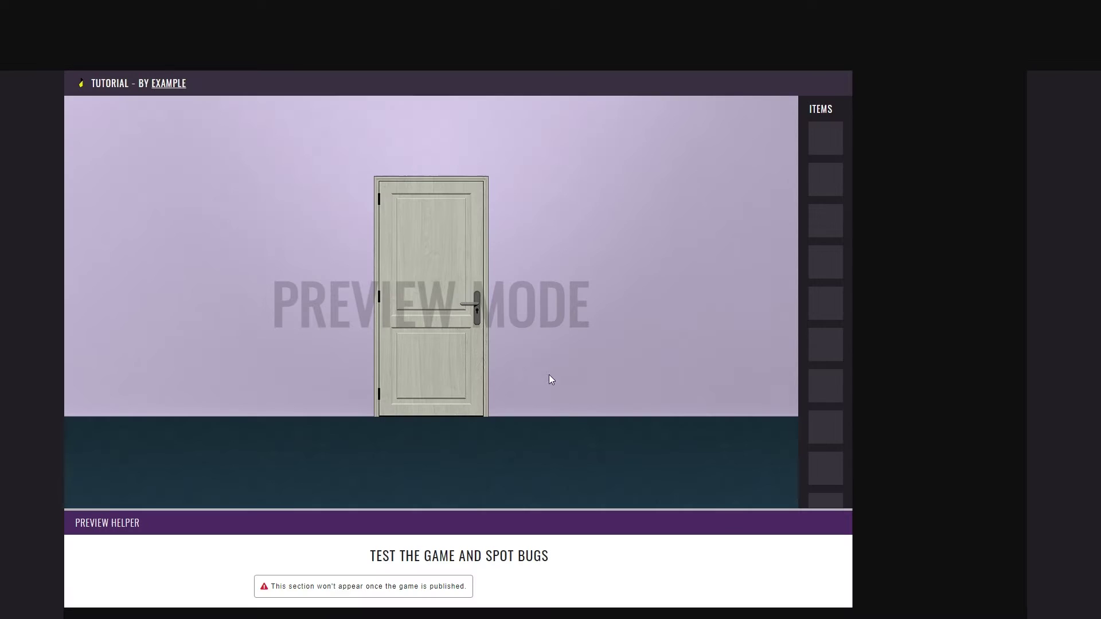
pyautogui.click(433, 238)
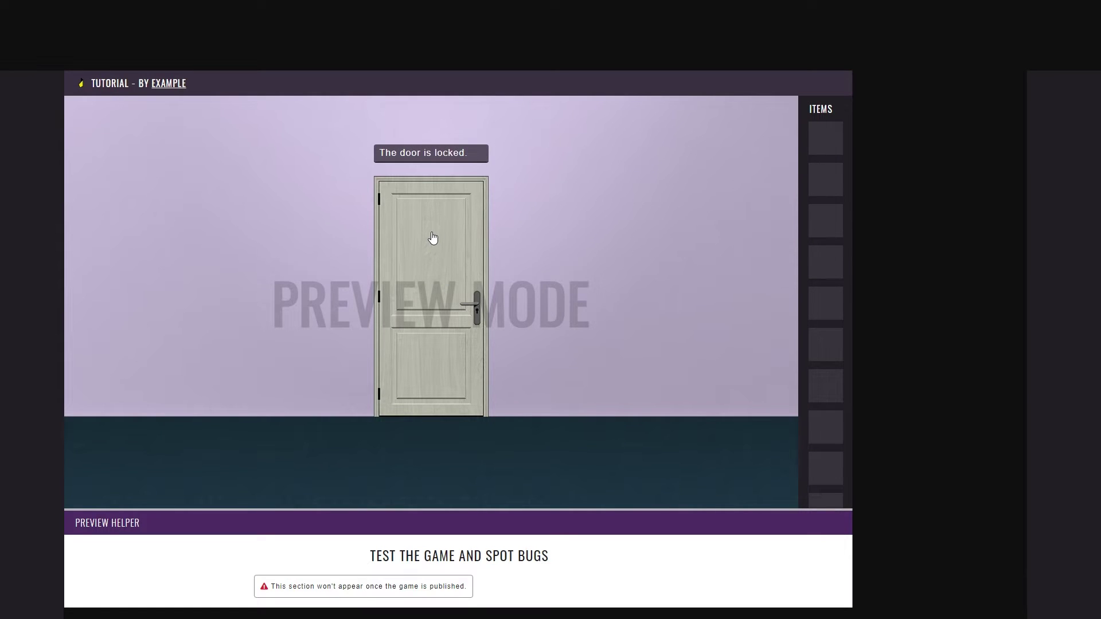
pyautogui.click(433, 238)
pyautogui.click(480, 309)
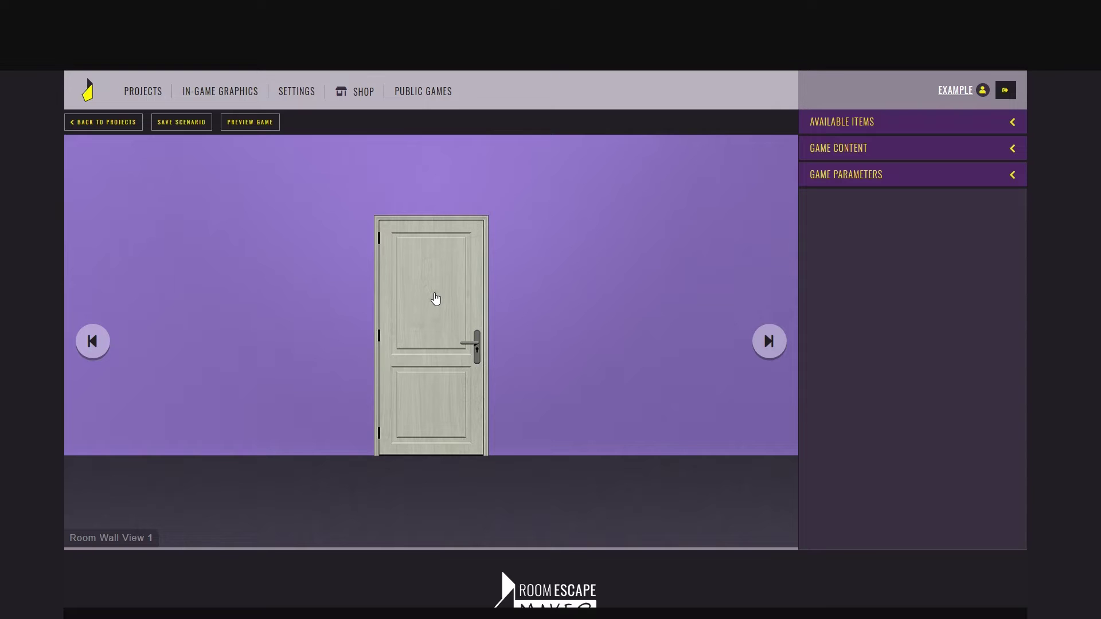
# Examine the paneled door's action settings, including its message options and the lists of objects to show and hide
pyautogui.click(435, 298)
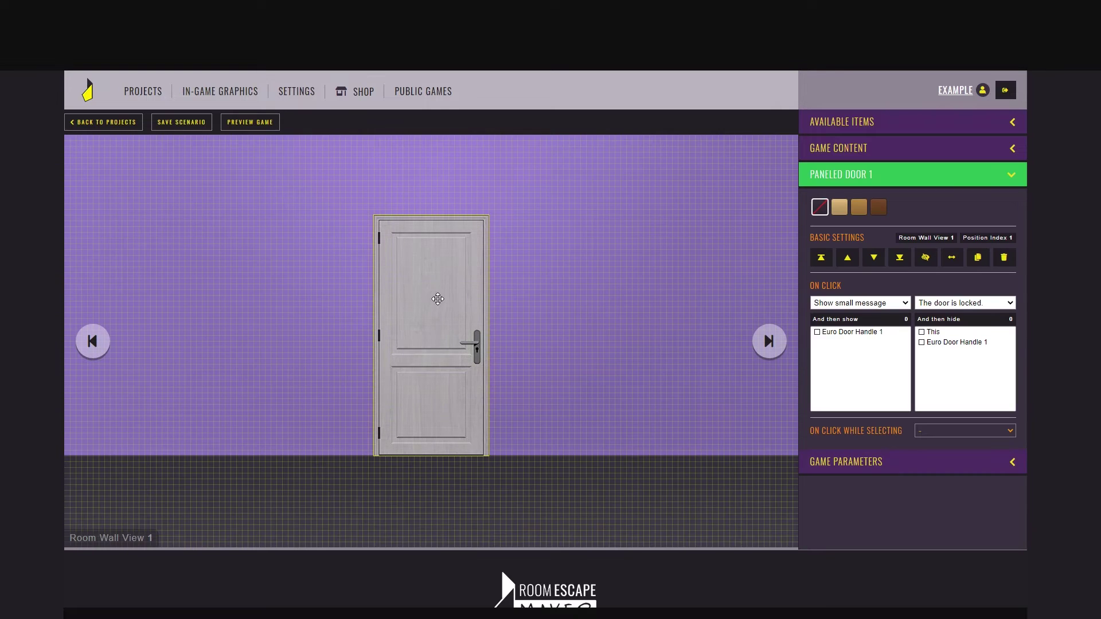
pyautogui.click(999, 307)
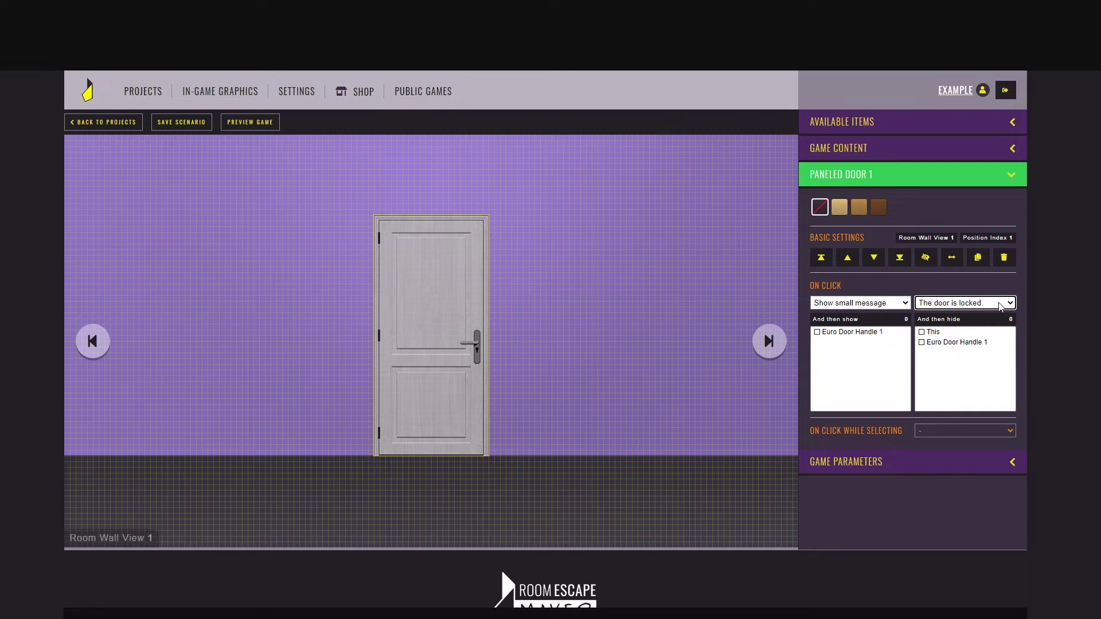
pyautogui.click(904, 307)
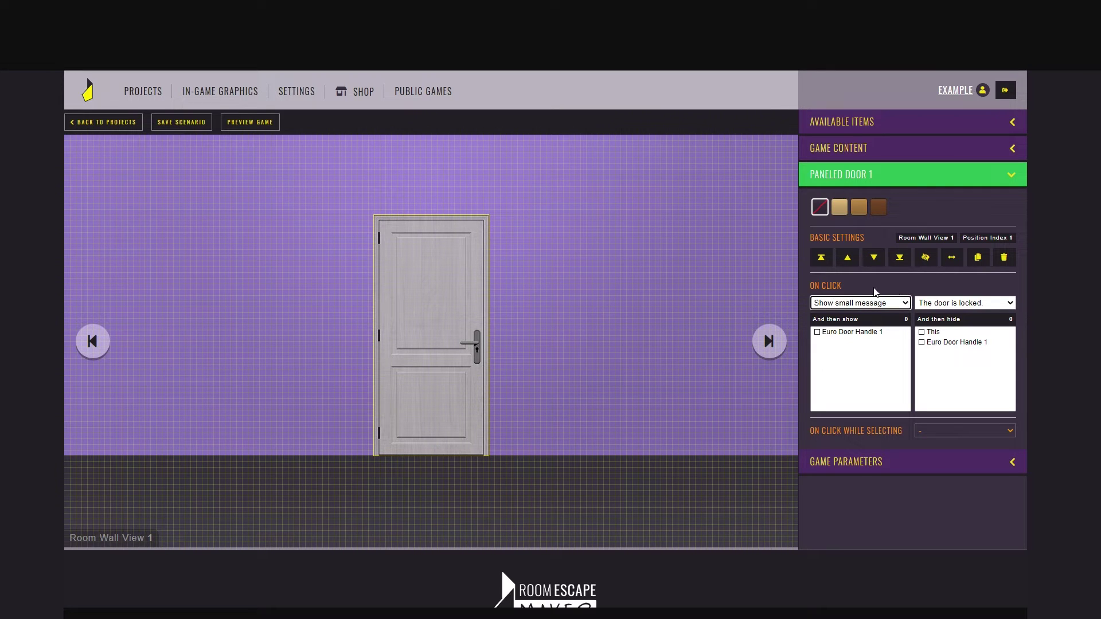
pyautogui.moveTo(869, 325); pyautogui.dragTo(814, 321)
pyautogui.moveTo(917, 321); pyautogui.dragTo(980, 325)
pyautogui.click(979, 323)
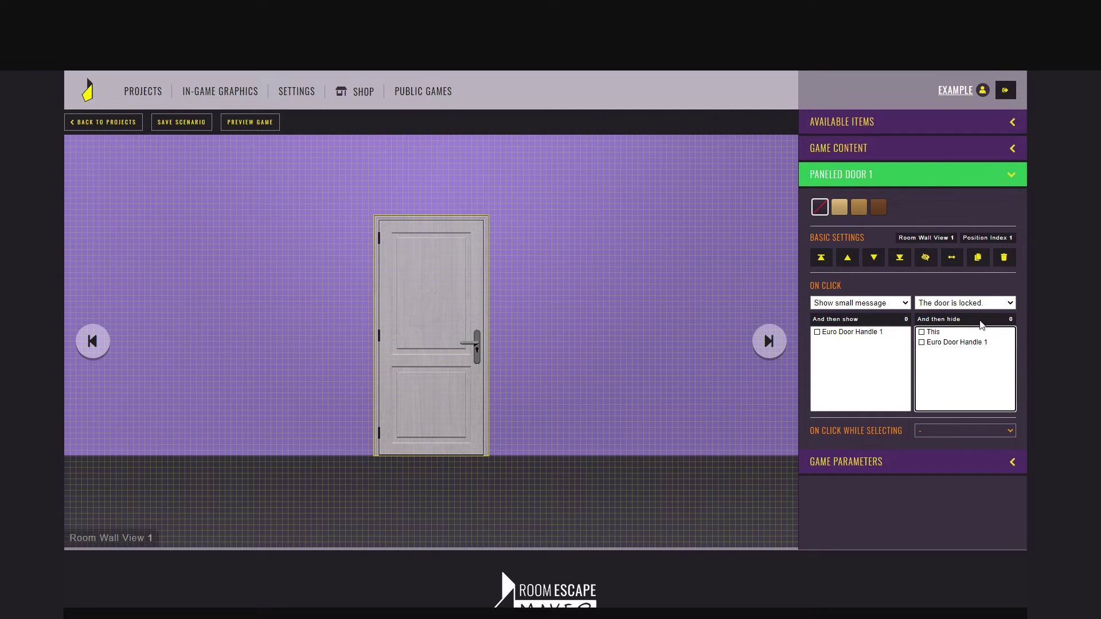
pyautogui.click(568, 319)
# Look through the room's other wall views and return to Room Wall View 1
pyautogui.click(769, 340)
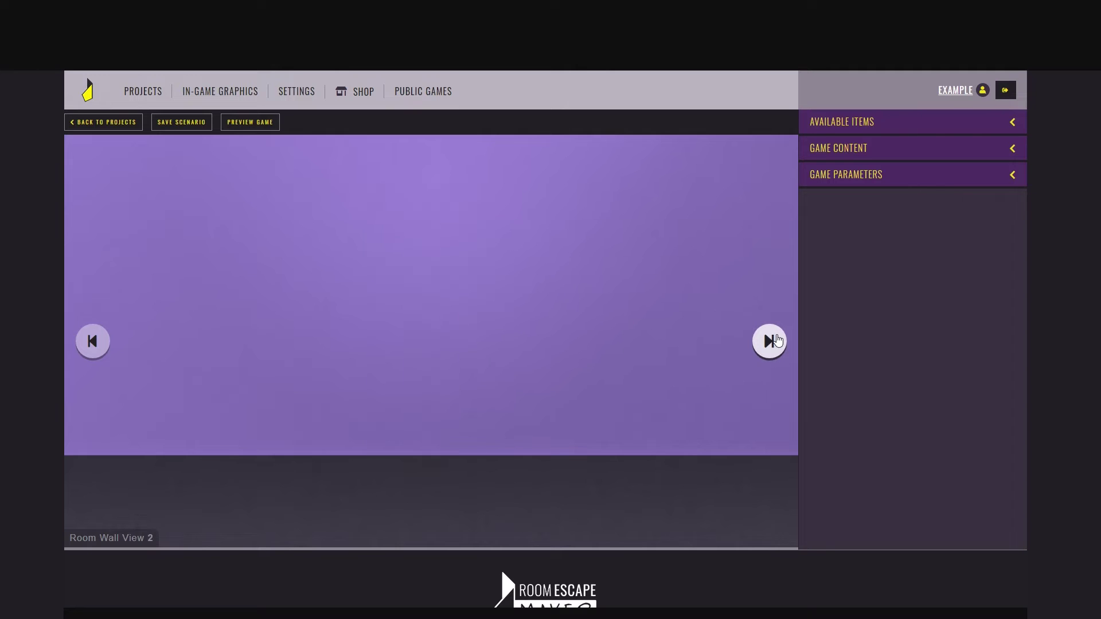
pyautogui.click(777, 341)
pyautogui.click(771, 342)
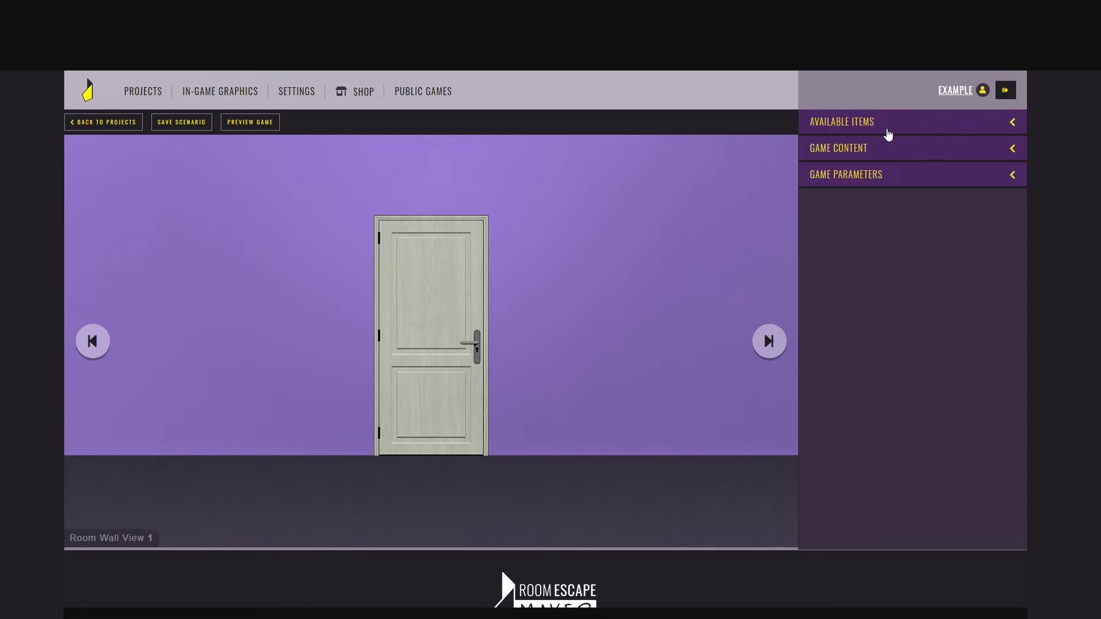
# Browse the available item categories and place a bit key from Basics on the floor just right of the door
pyautogui.click(888, 134)
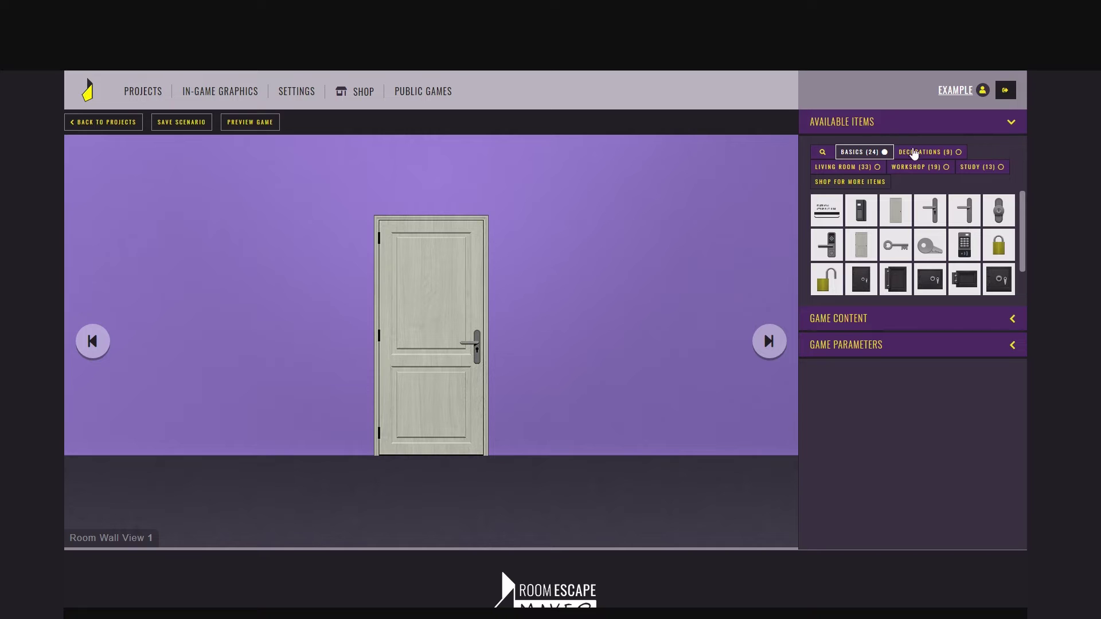
pyautogui.click(917, 152)
pyautogui.click(866, 169)
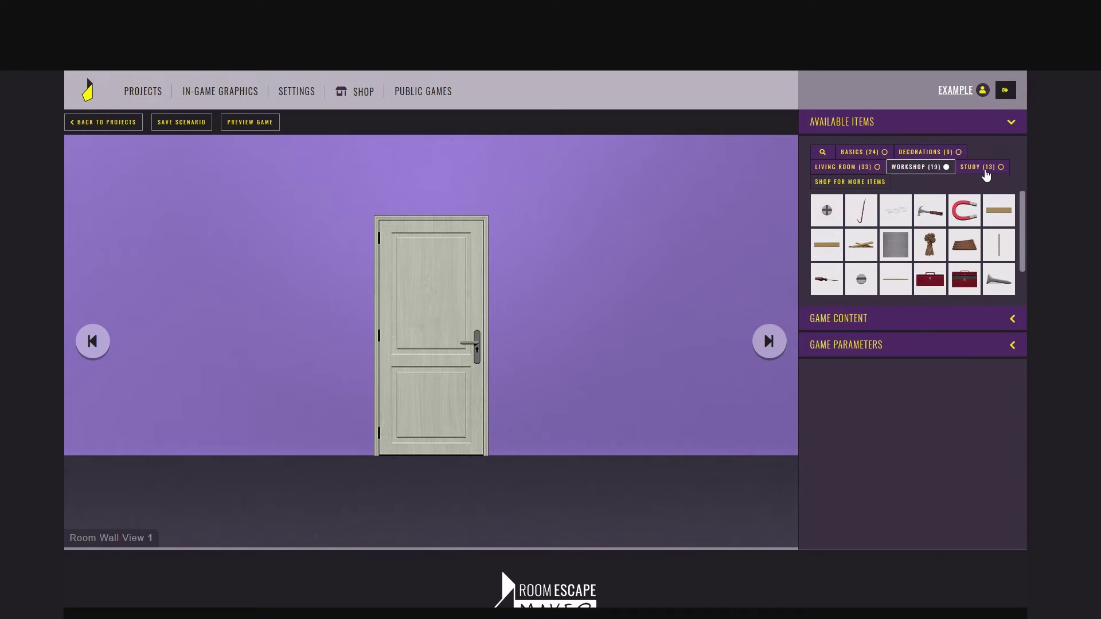
pyautogui.click(985, 171)
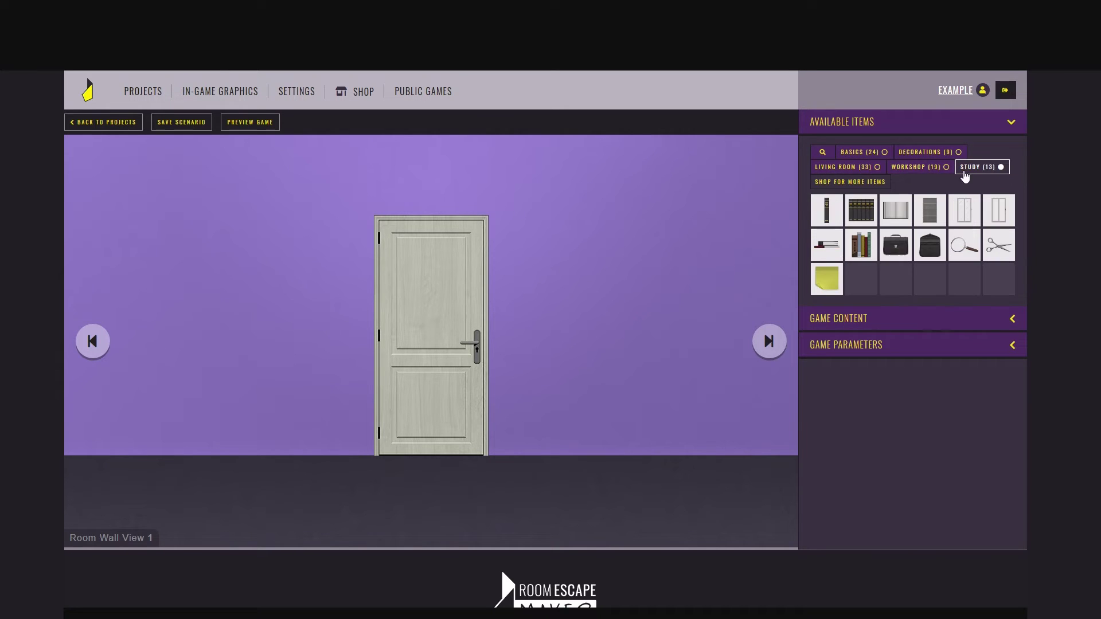
pyautogui.click(863, 153)
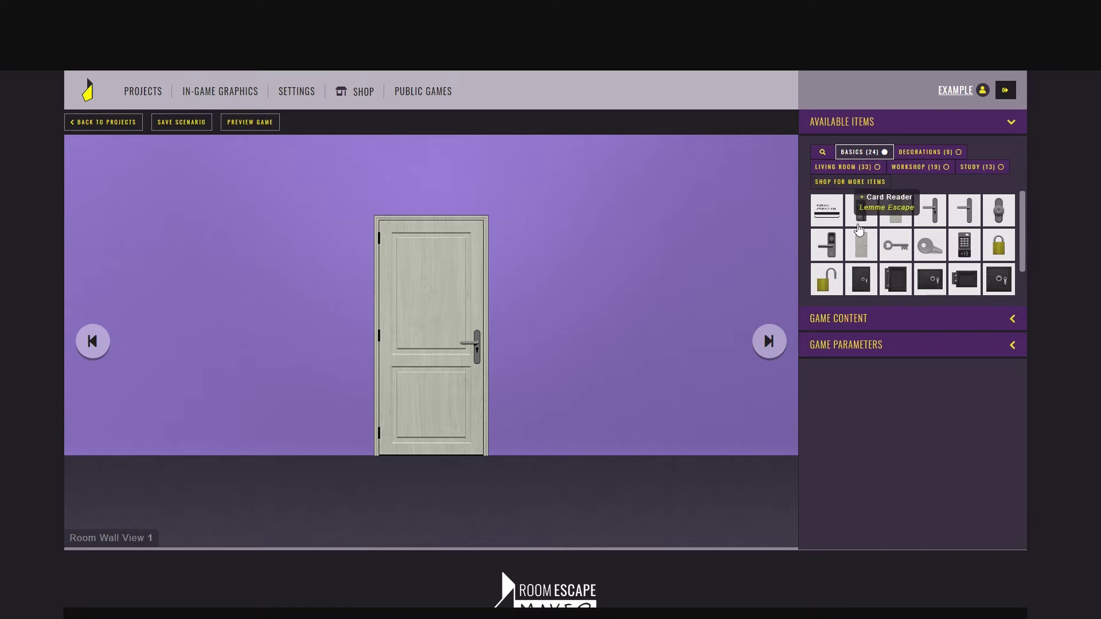
pyautogui.click(906, 254)
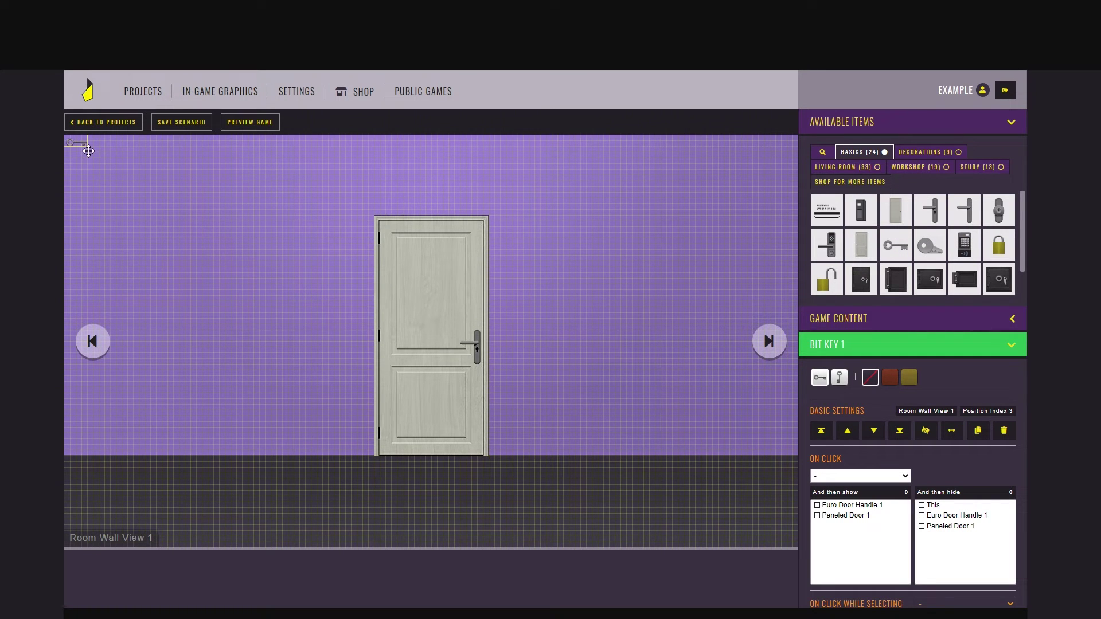
pyautogui.moveTo(81, 144); pyautogui.dragTo(560, 487)
pyautogui.click(841, 122)
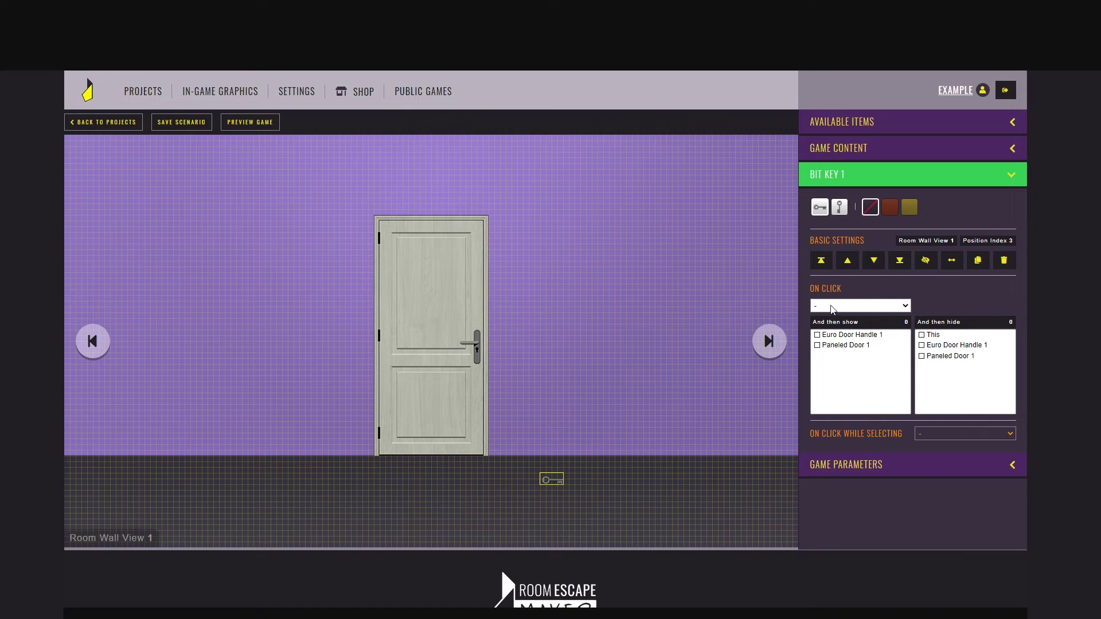
# Set the bit key's action to Add to inventory for This, and have it hide This
pyautogui.click(863, 307)
pyautogui.click(862, 363)
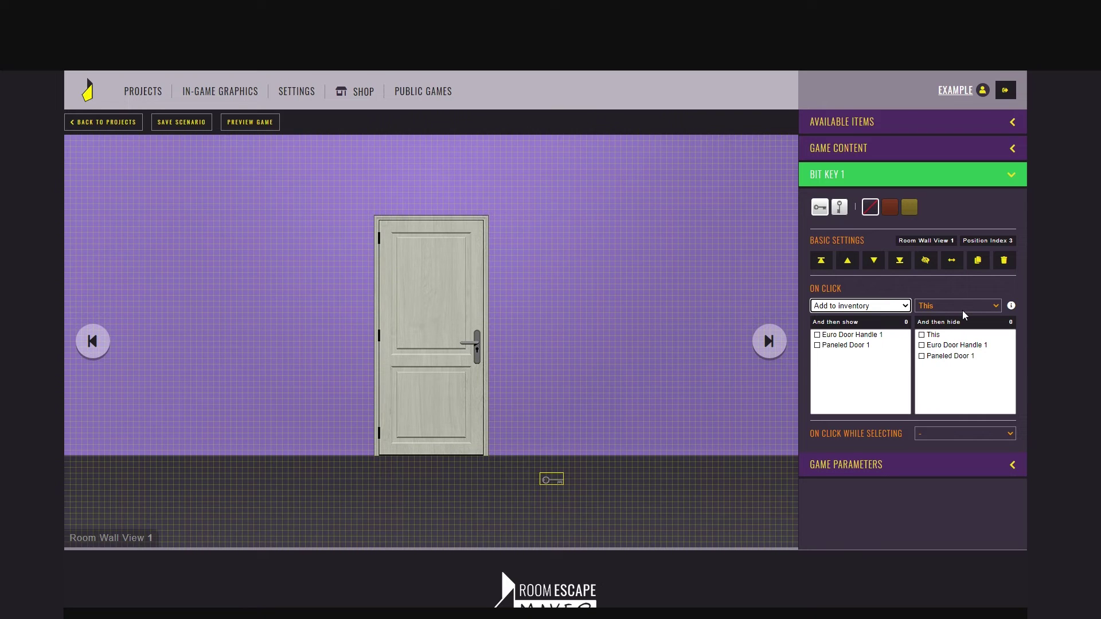
pyautogui.click(939, 337)
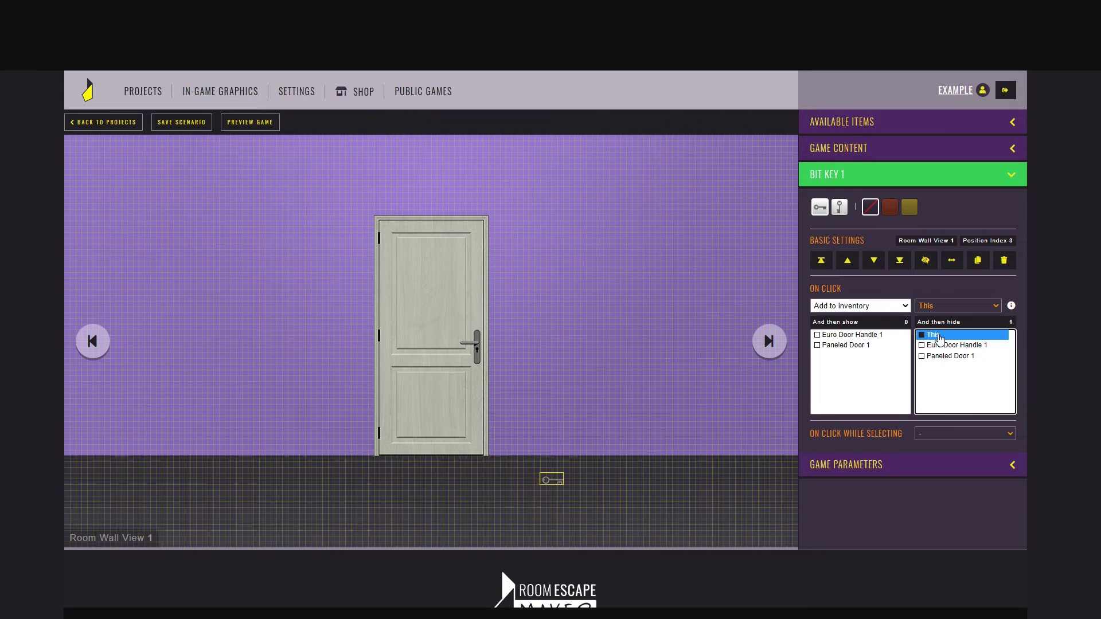
pyautogui.click(592, 446)
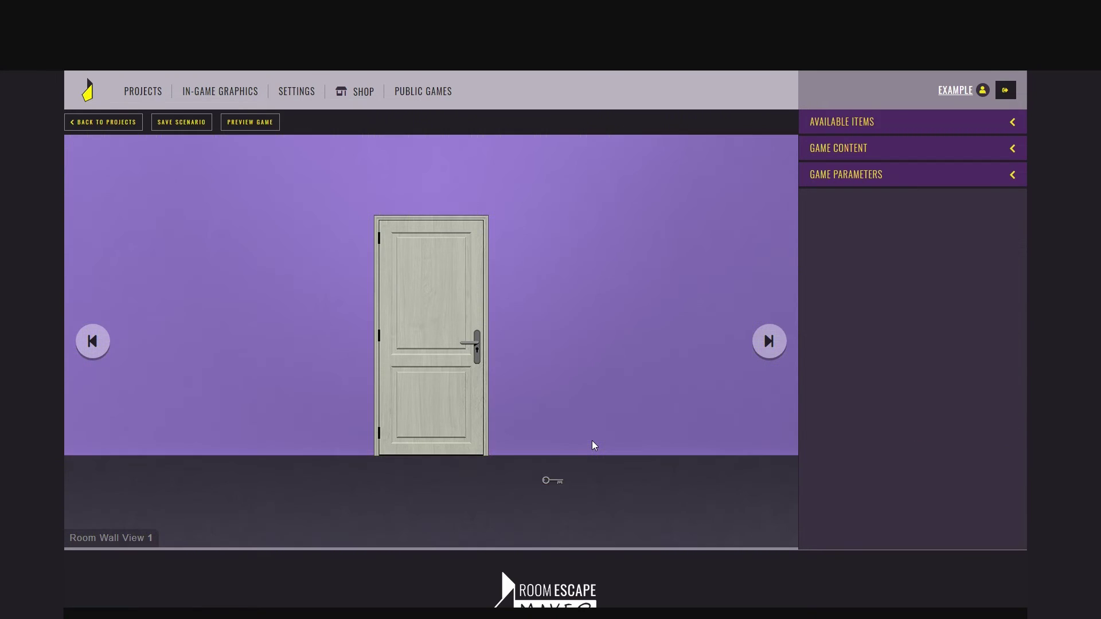
# Save the scenario and preview the game, collecting the key from the floor and selecting it in the inventory
pyautogui.click(199, 123)
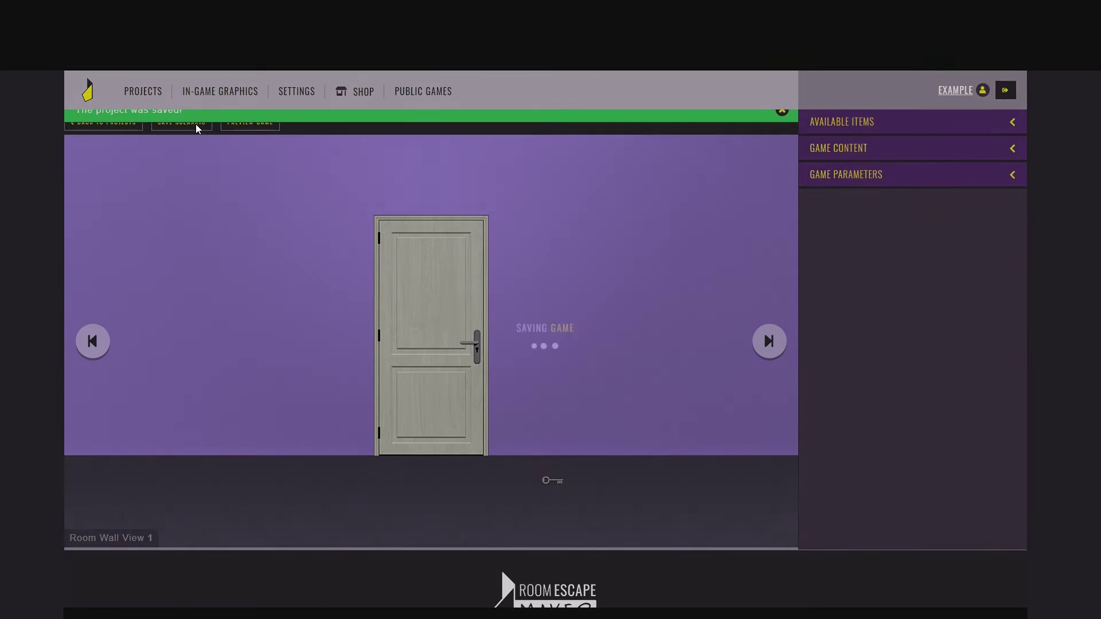
pyautogui.click(784, 122)
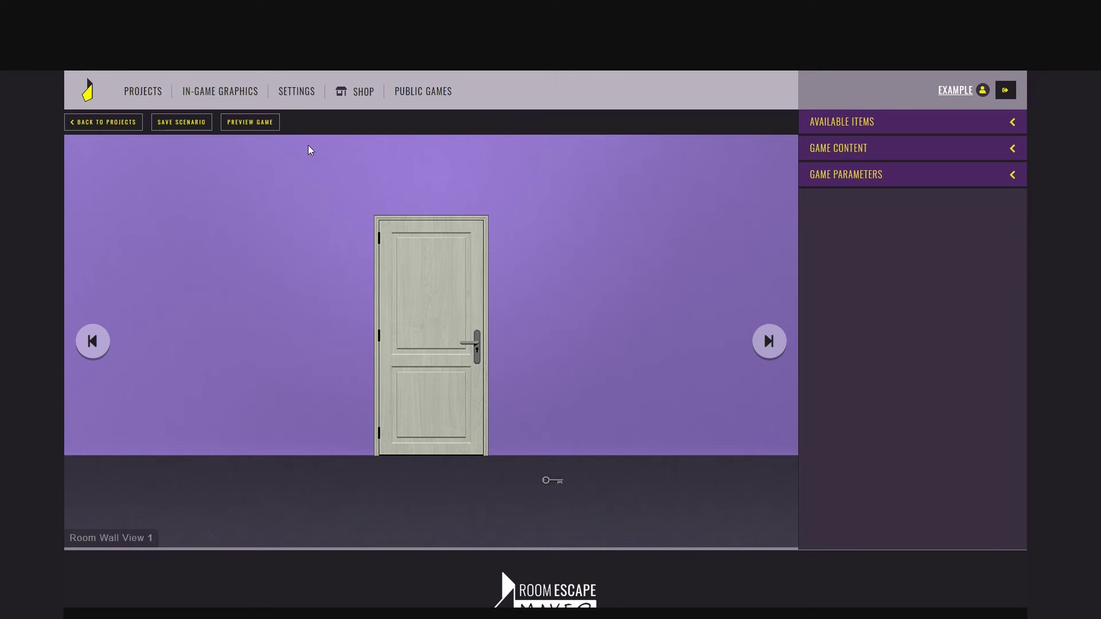
pyautogui.click(255, 125)
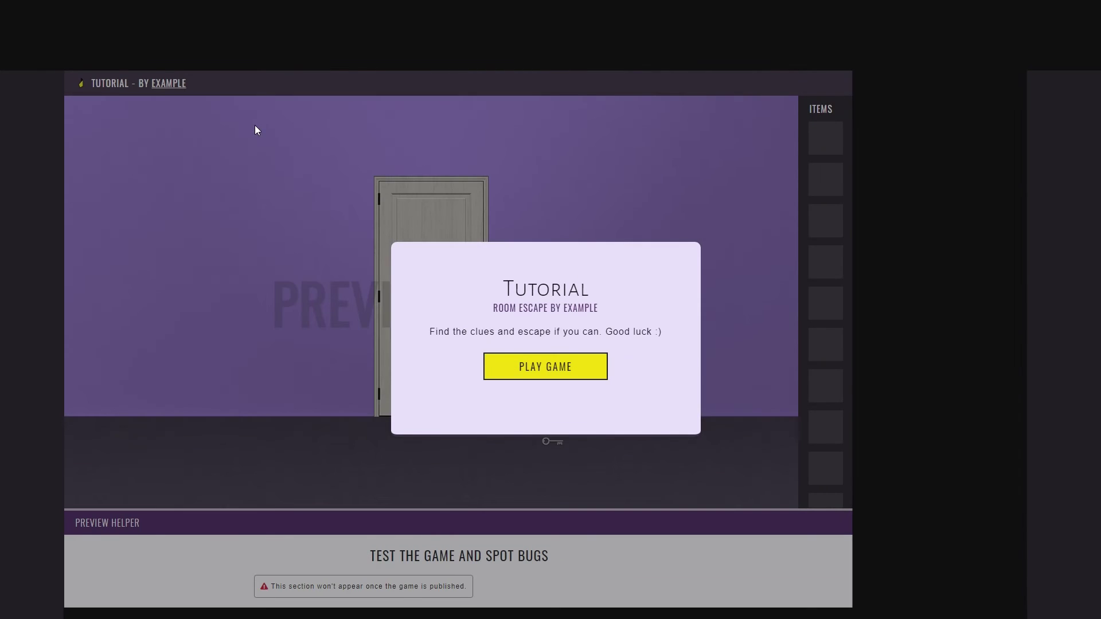
pyautogui.click(560, 373)
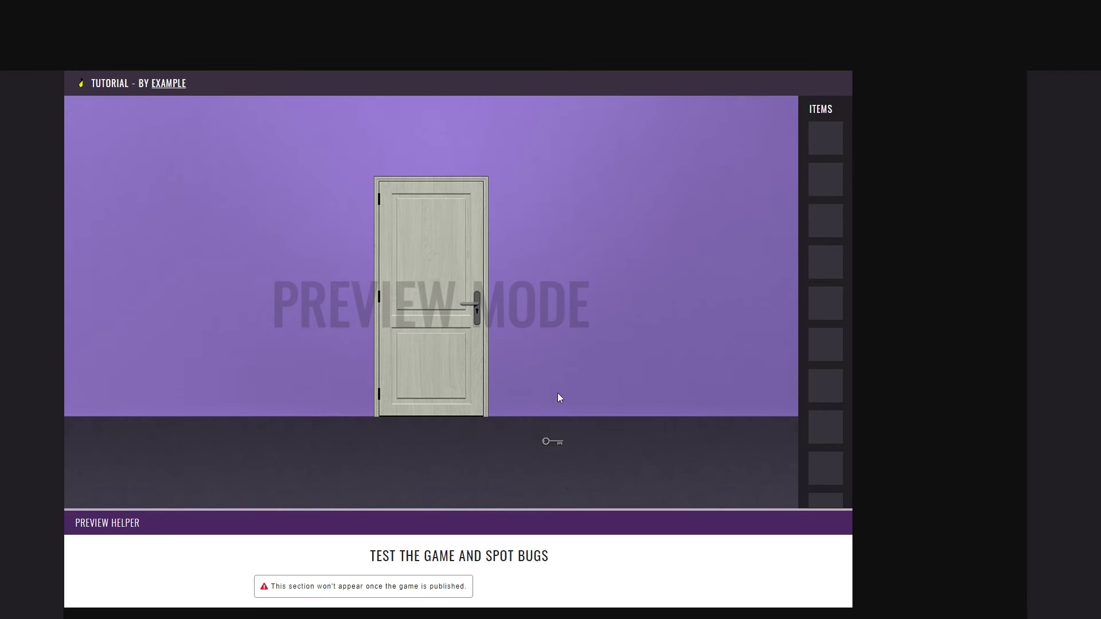
pyautogui.click(565, 446)
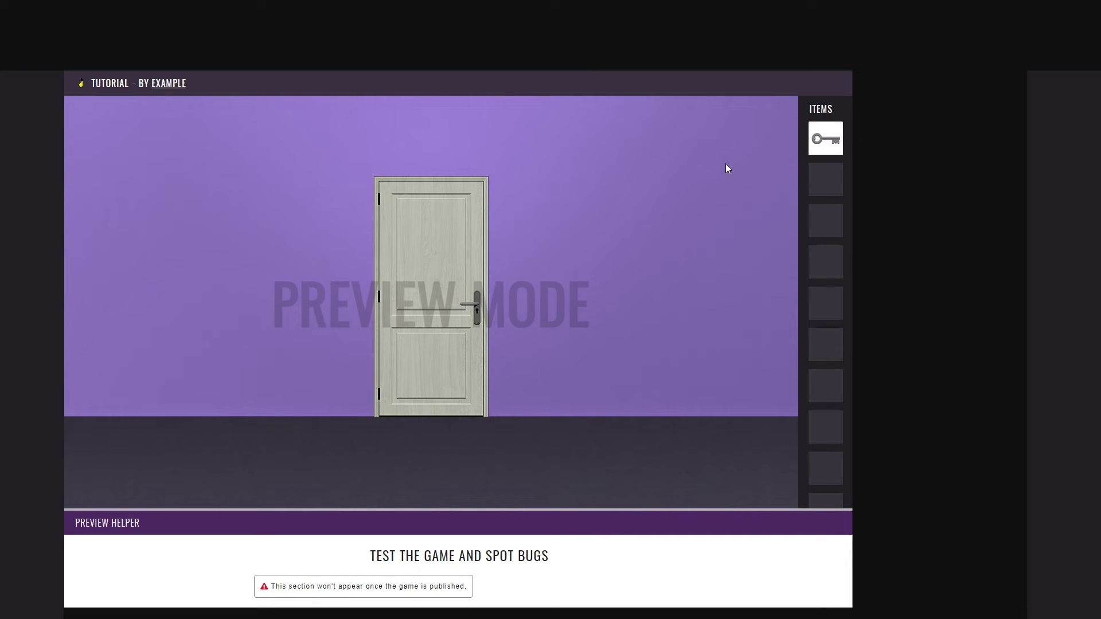
pyautogui.click(823, 152)
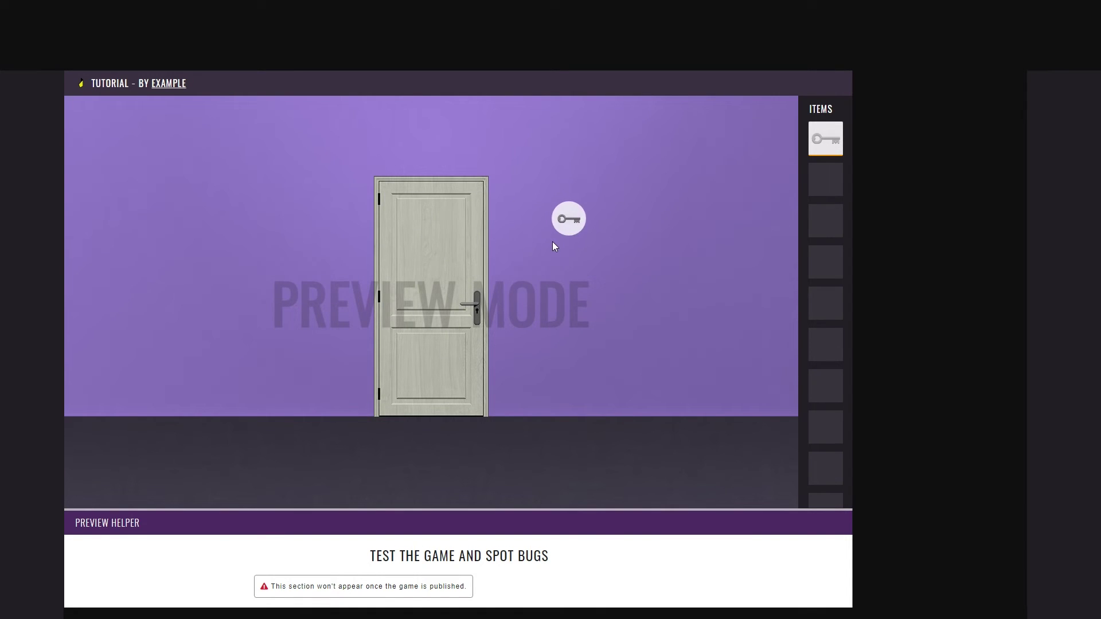
pyautogui.click(840, 148)
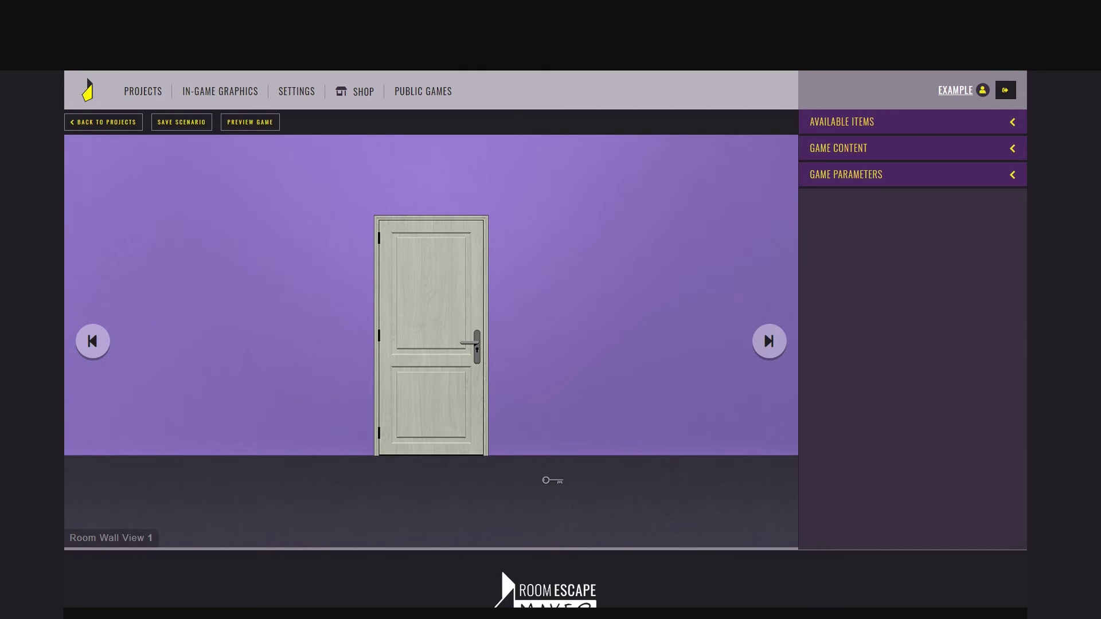
# Make the paneled door let the player escape when used with Bit Key 1 selected, and save the scenario
pyautogui.click(432, 273)
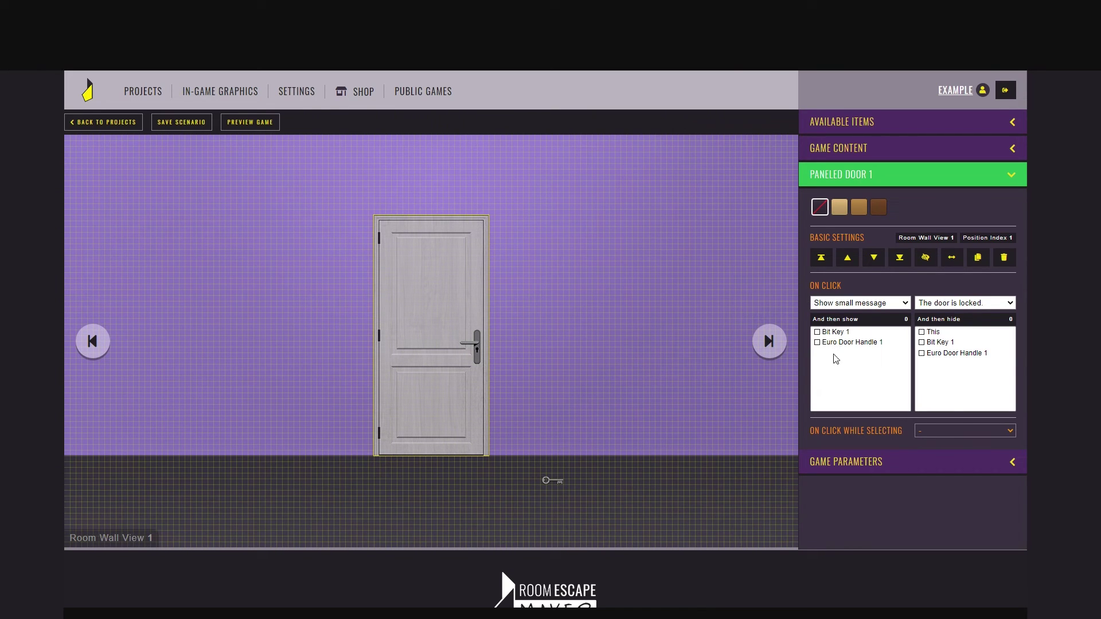
pyautogui.click(956, 453)
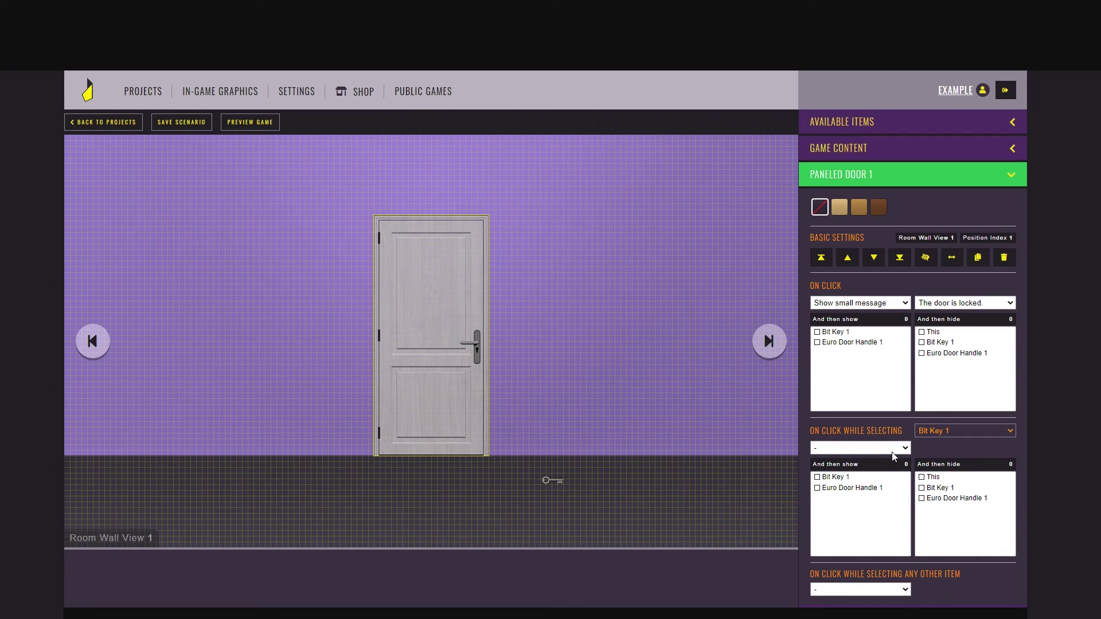
pyautogui.click(887, 509)
pyautogui.click(288, 305)
pyautogui.click(192, 120)
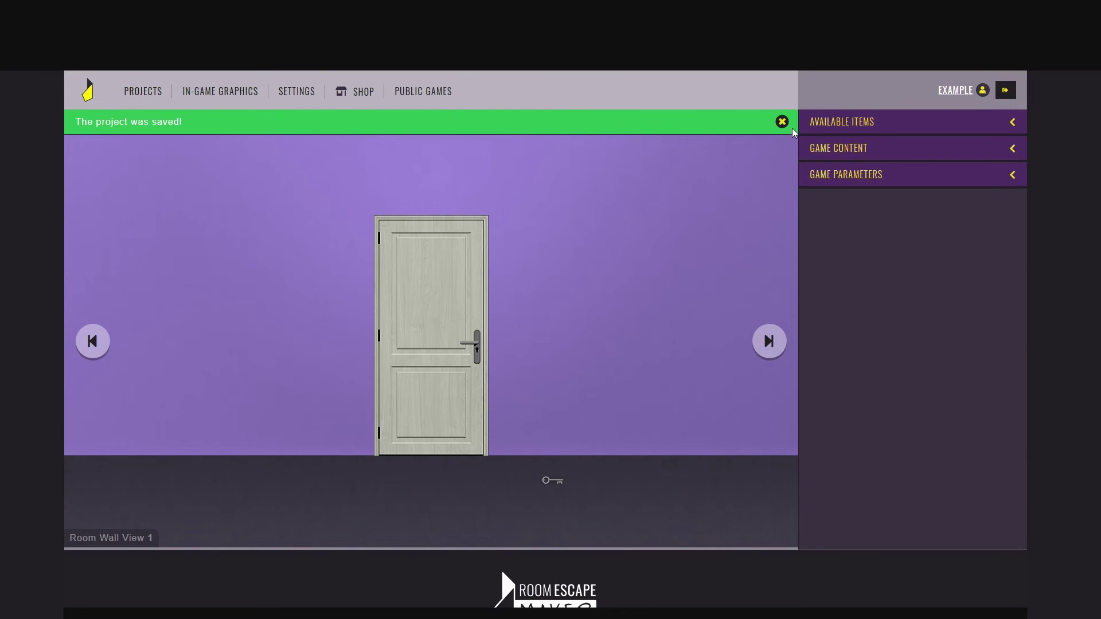
# Preview the game by trying the locked door, collecting the key and using it on the door to escape
pyautogui.click(245, 122)
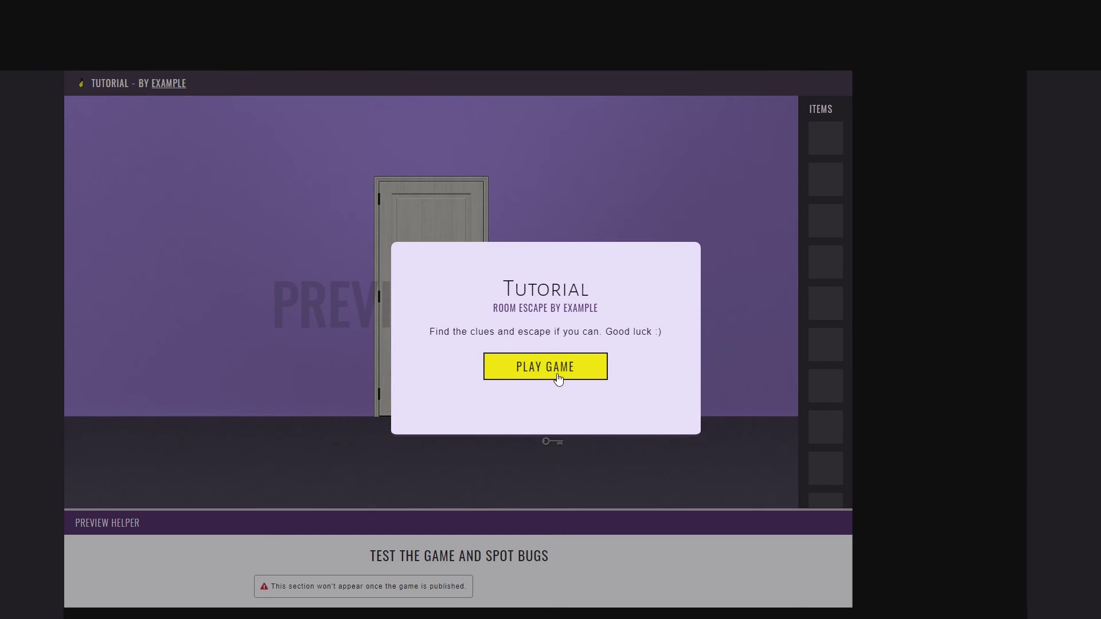
pyautogui.click(556, 375)
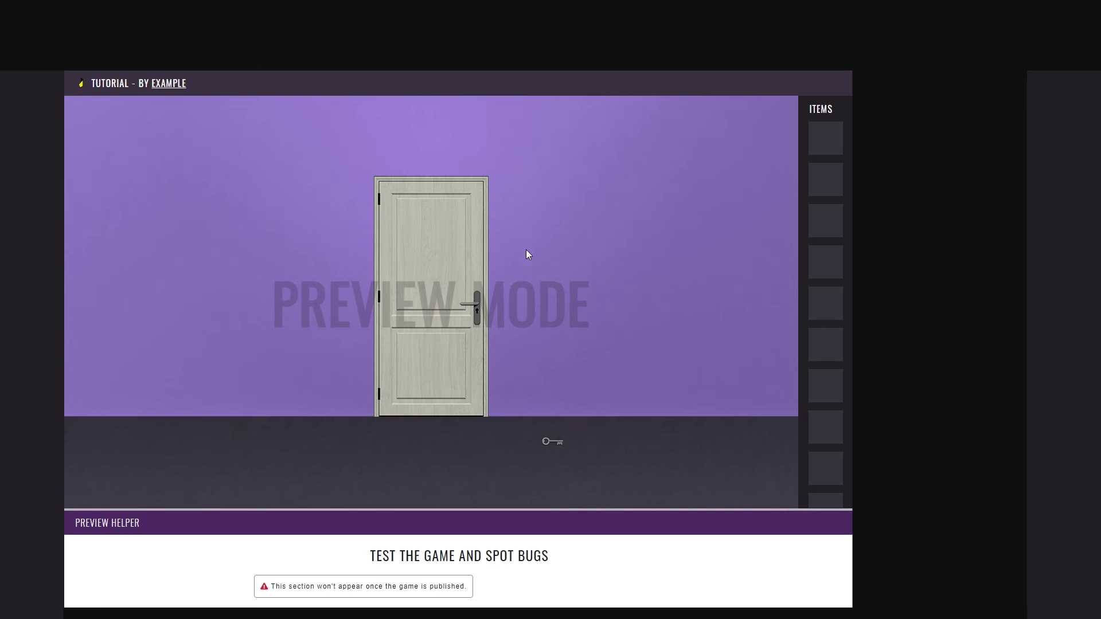
pyautogui.click(444, 282)
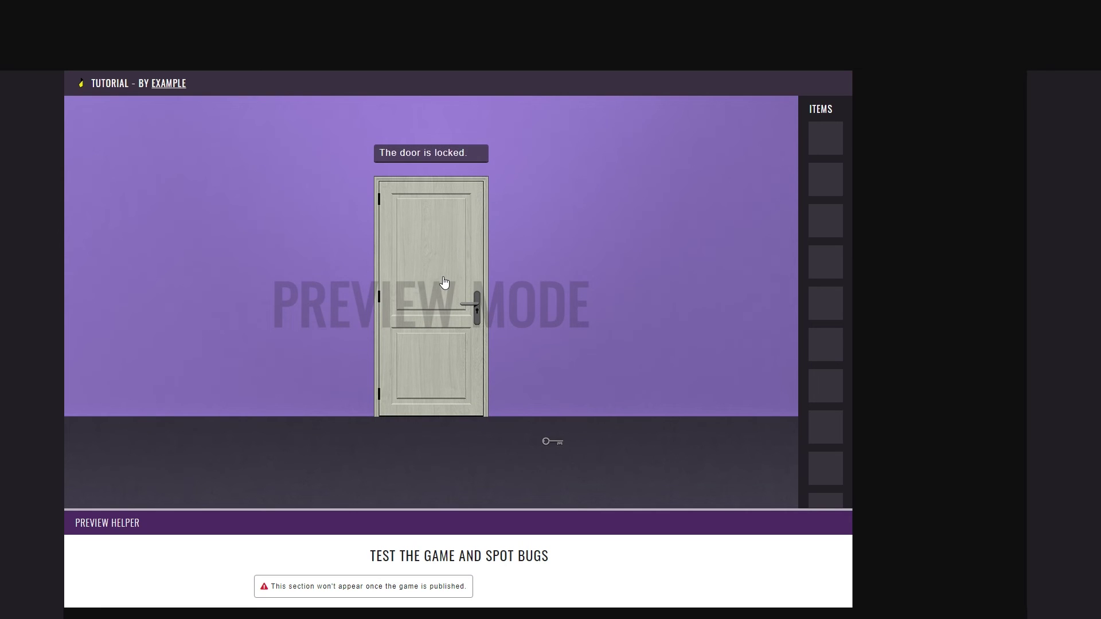
pyautogui.click(556, 444)
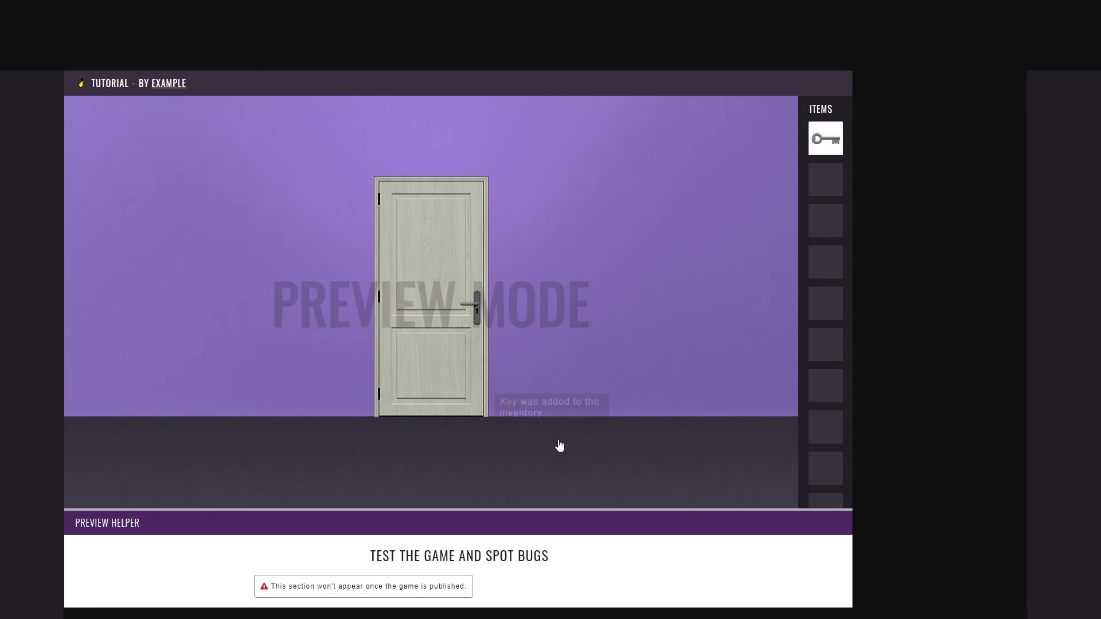
pyautogui.click(826, 138)
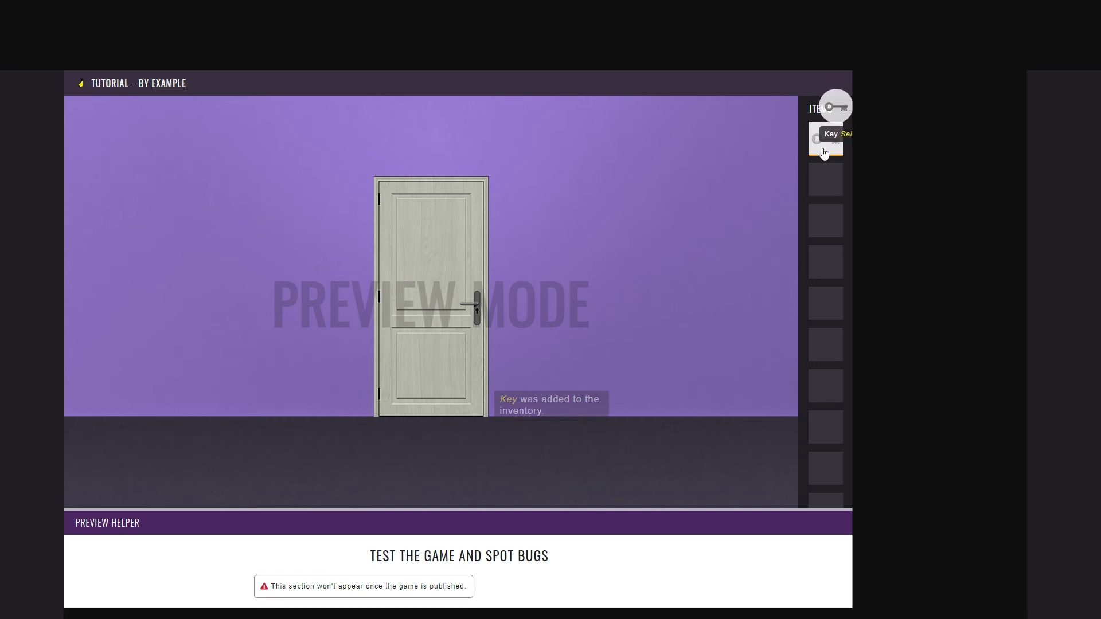
pyautogui.click(449, 262)
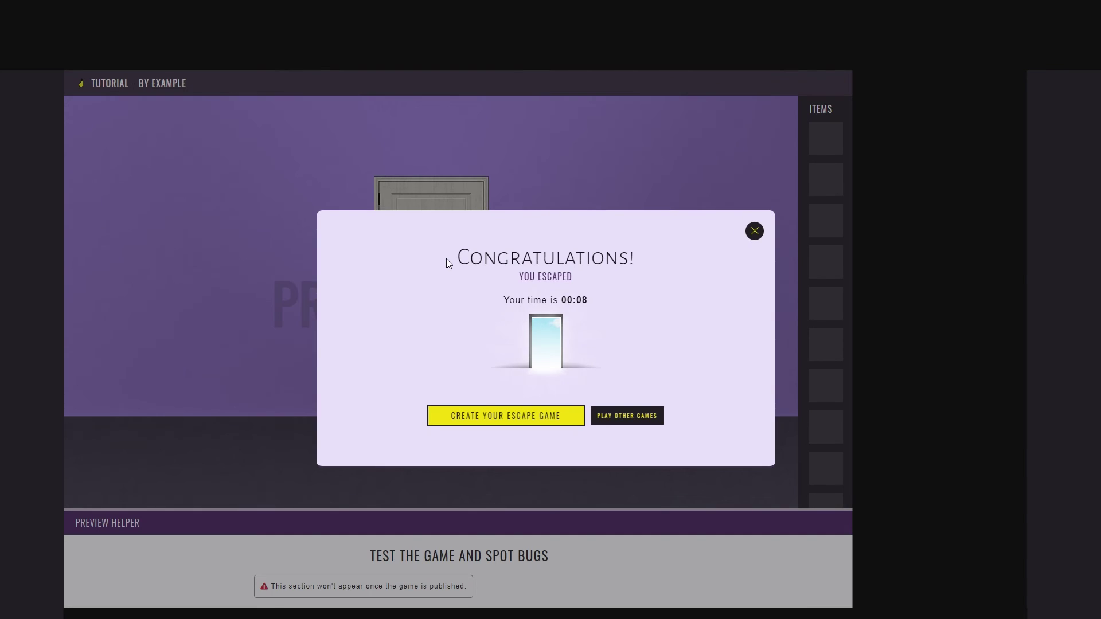
pyautogui.moveTo(463, 261); pyautogui.dragTo(624, 257)
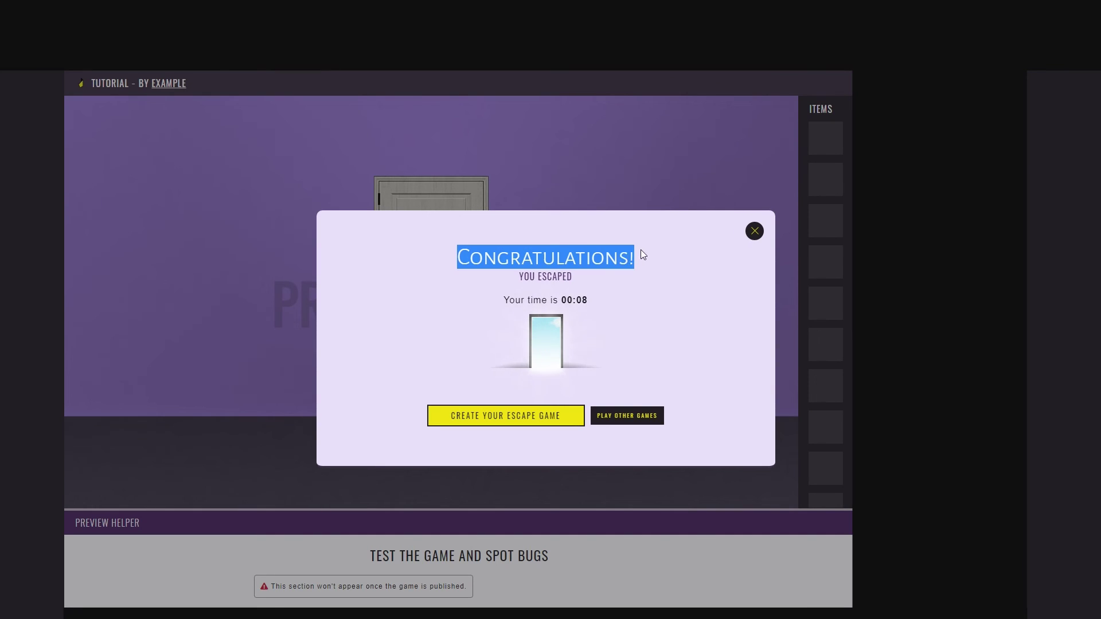
pyautogui.click(755, 233)
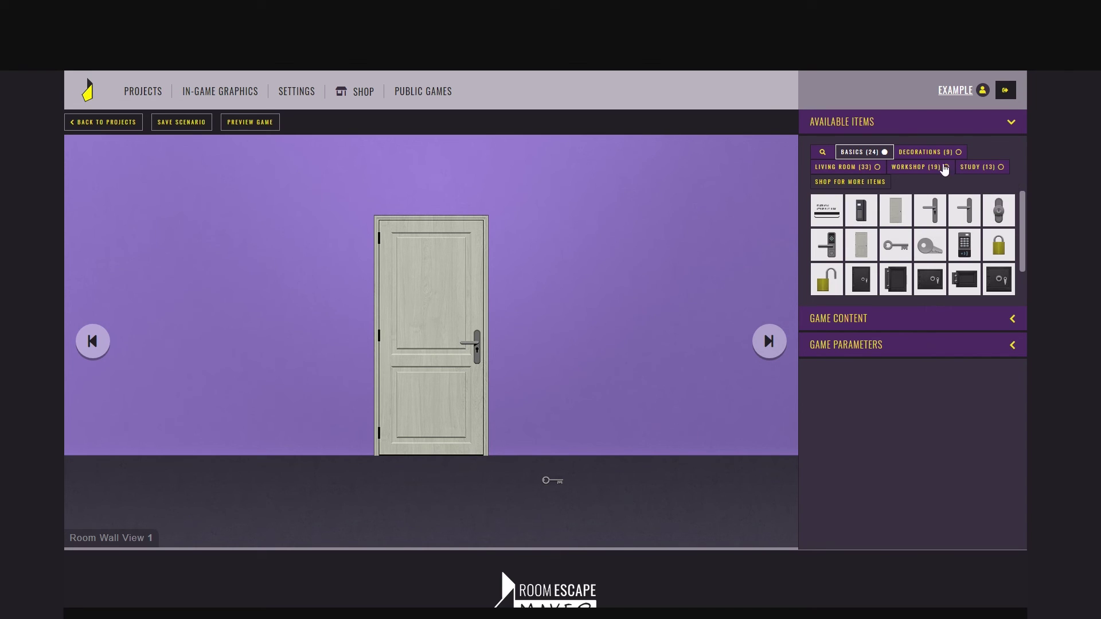
# Place a Lawson Chair from the Living Room items on the floor to the right of the door
pyautogui.click(885, 167)
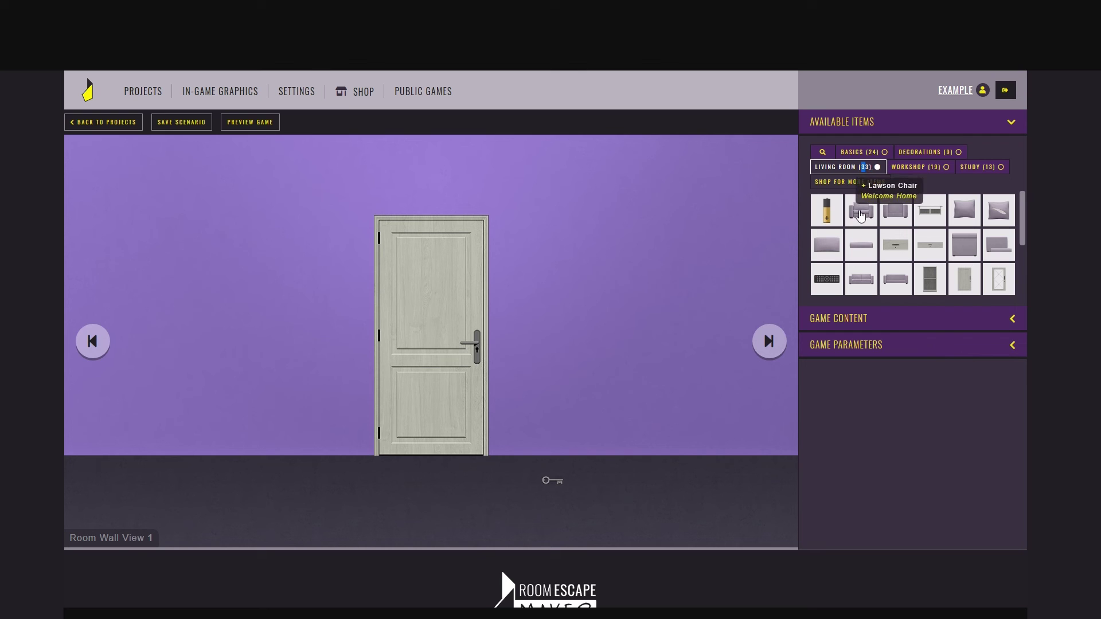
pyautogui.click(855, 212)
pyautogui.moveTo(139, 220); pyautogui.dragTo(656, 442)
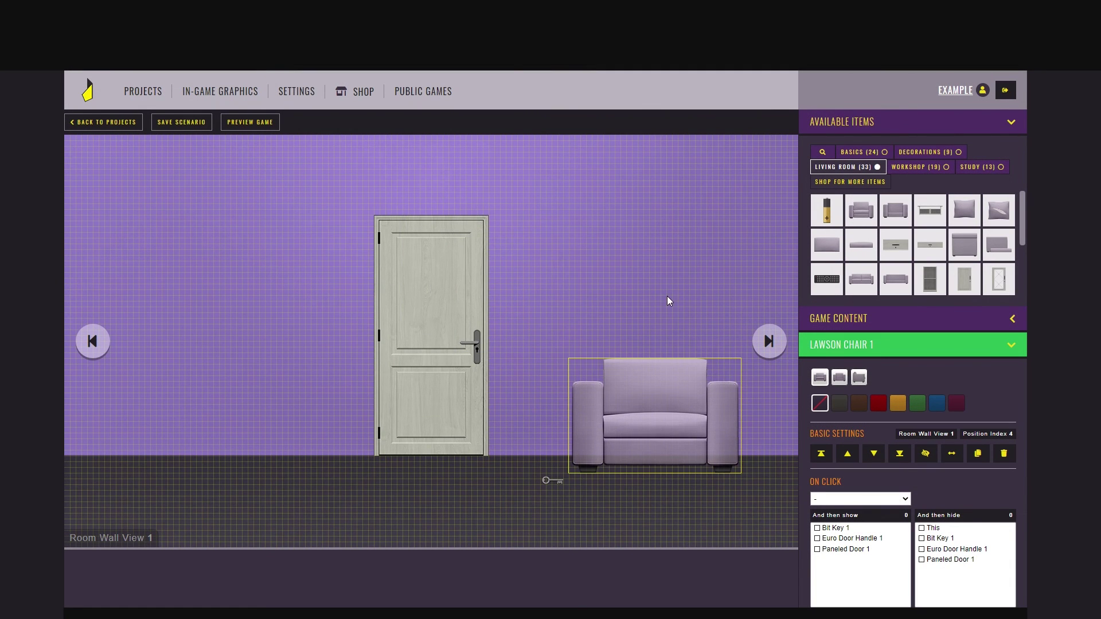
pyautogui.click(736, 273)
# Place an open safe from the Basics items over the backrest of the Lawson chair
pyautogui.click(879, 153)
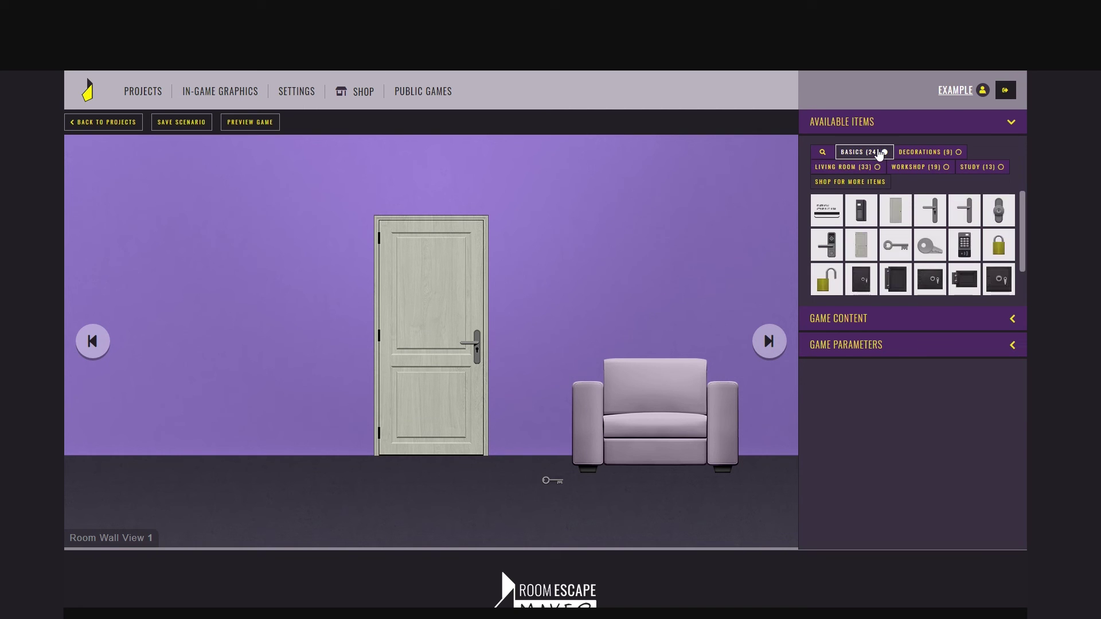
pyautogui.click(965, 280)
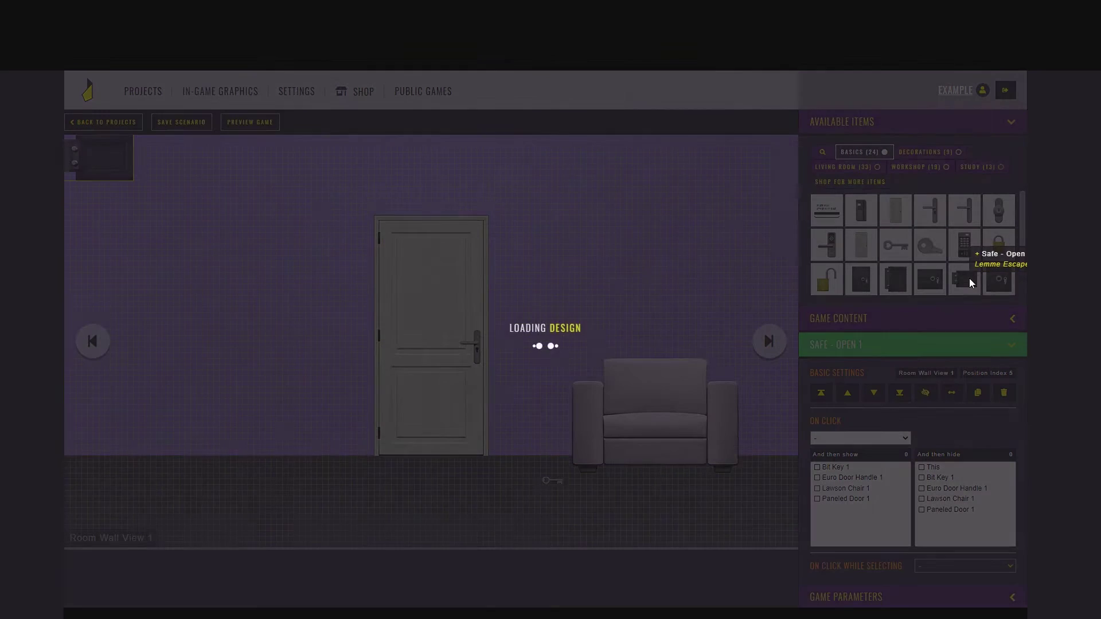
pyautogui.moveTo(109, 168); pyautogui.dragTo(646, 404)
pyautogui.click(630, 312)
# Bring the bit key to the front and move it from the floor into the open safe
pyautogui.click(551, 480)
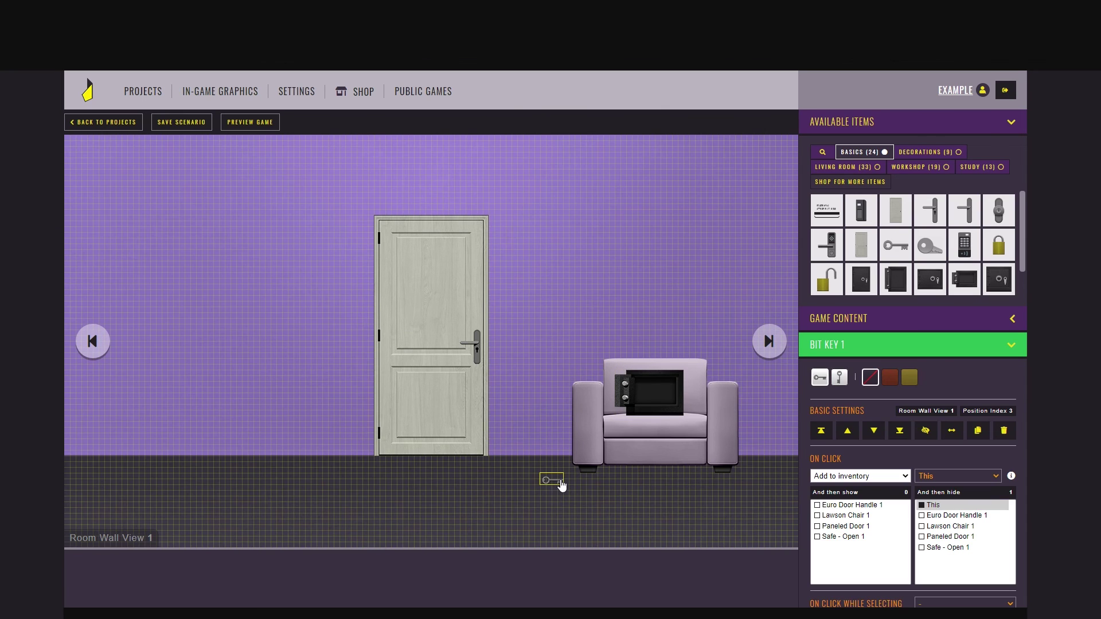
pyautogui.click(820, 430)
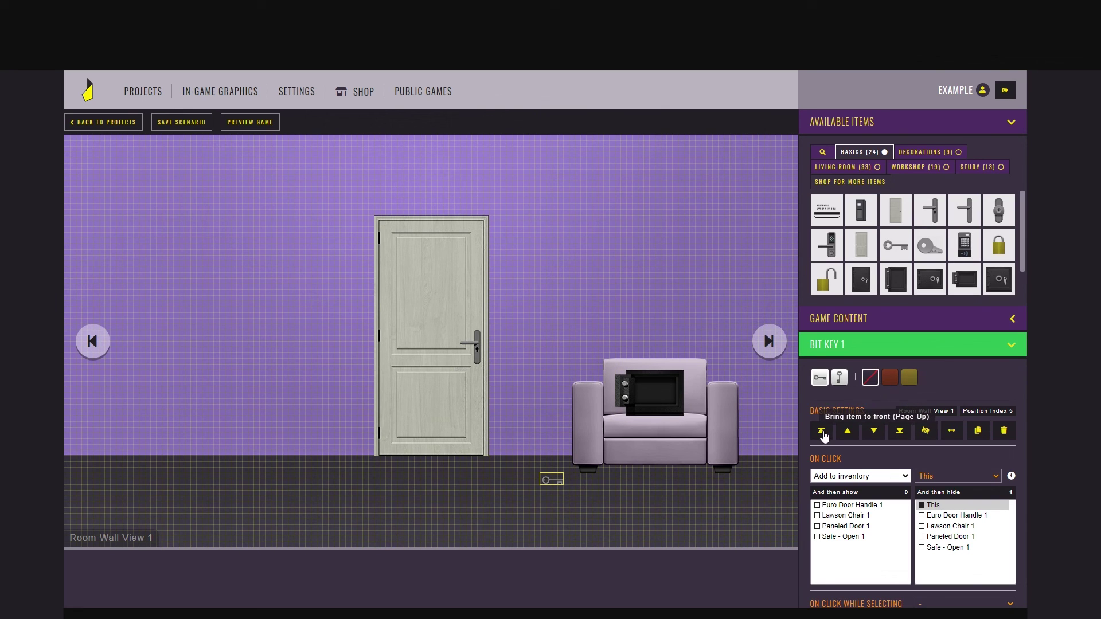
pyautogui.moveTo(565, 480); pyautogui.dragTo(669, 403)
pyautogui.click(664, 278)
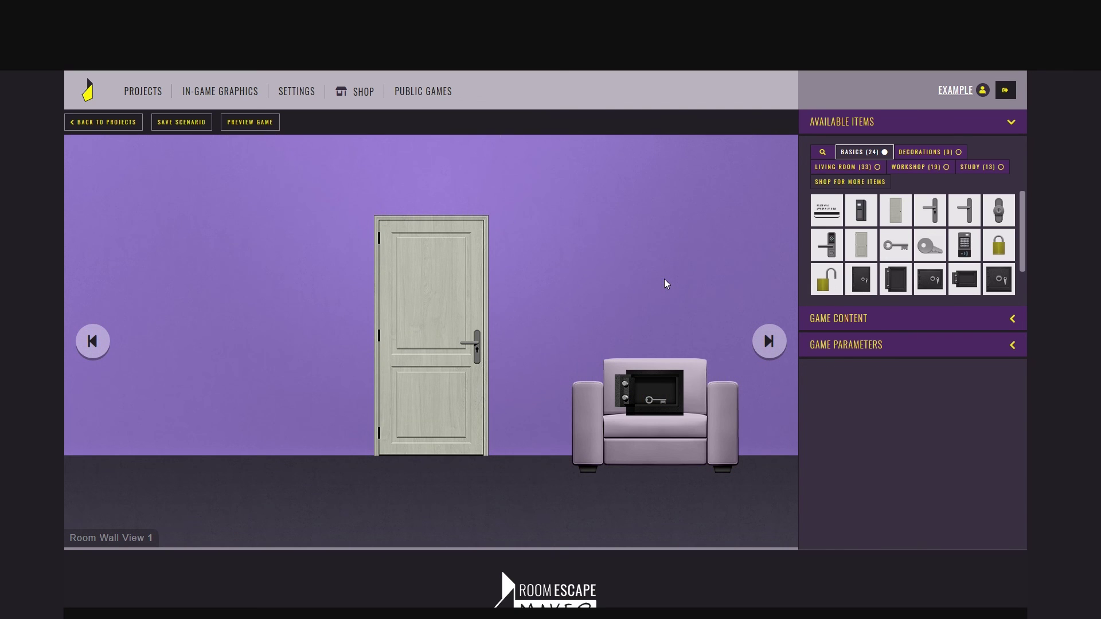
# Set the room background to Bricks And Concrete and save the scenario
pyautogui.click(852, 351)
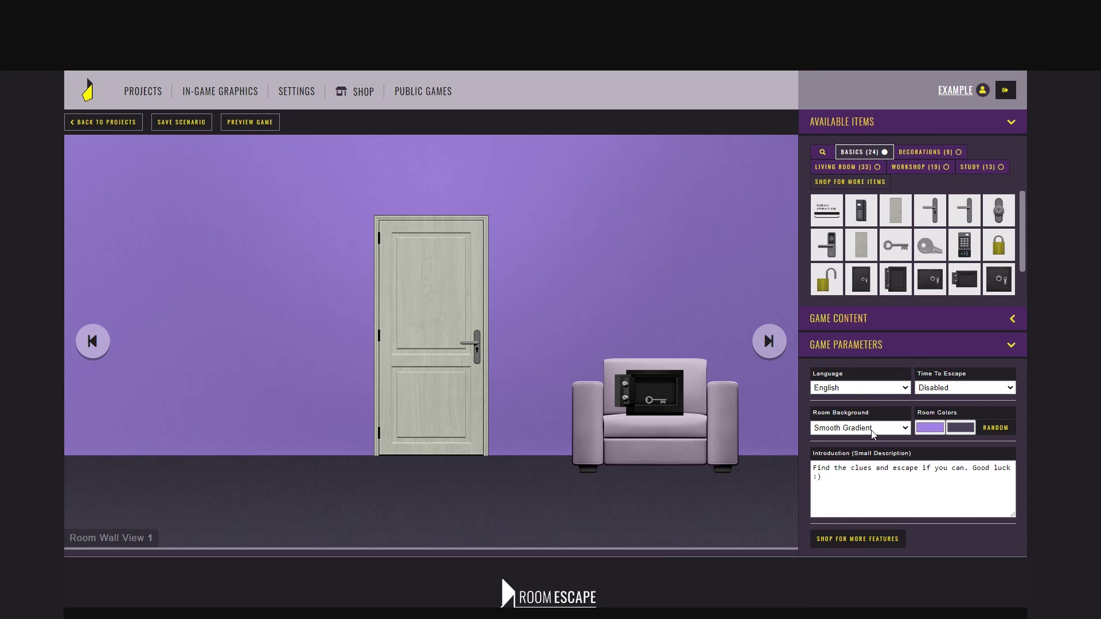
pyautogui.click(867, 456)
pyautogui.press('Down')
pyautogui.press('Down')
pyautogui.press('Down')
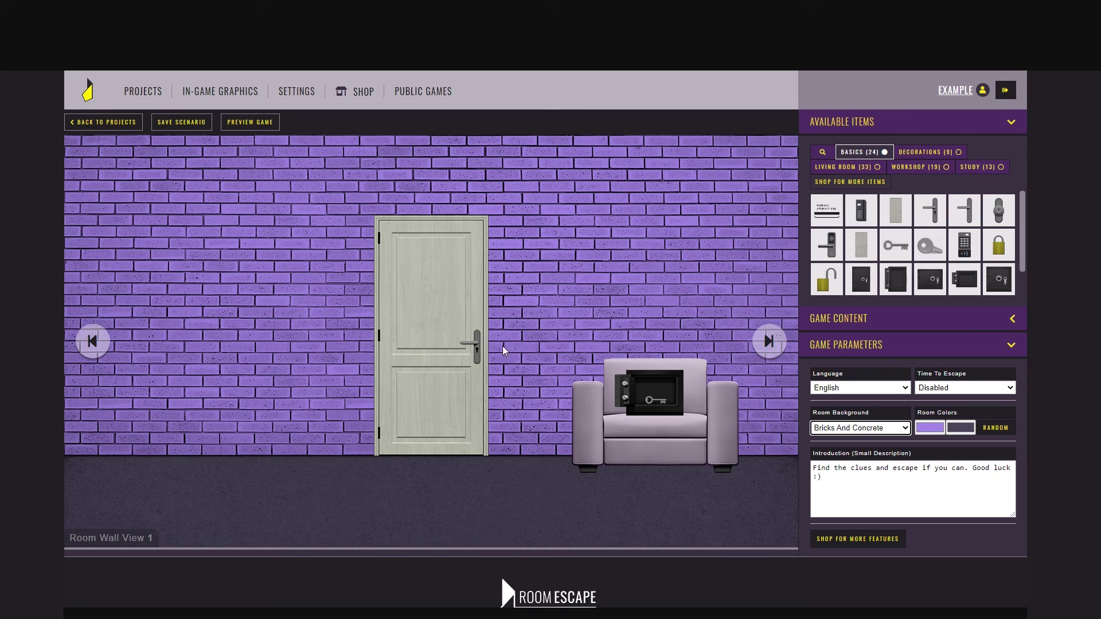
pyautogui.click(569, 268)
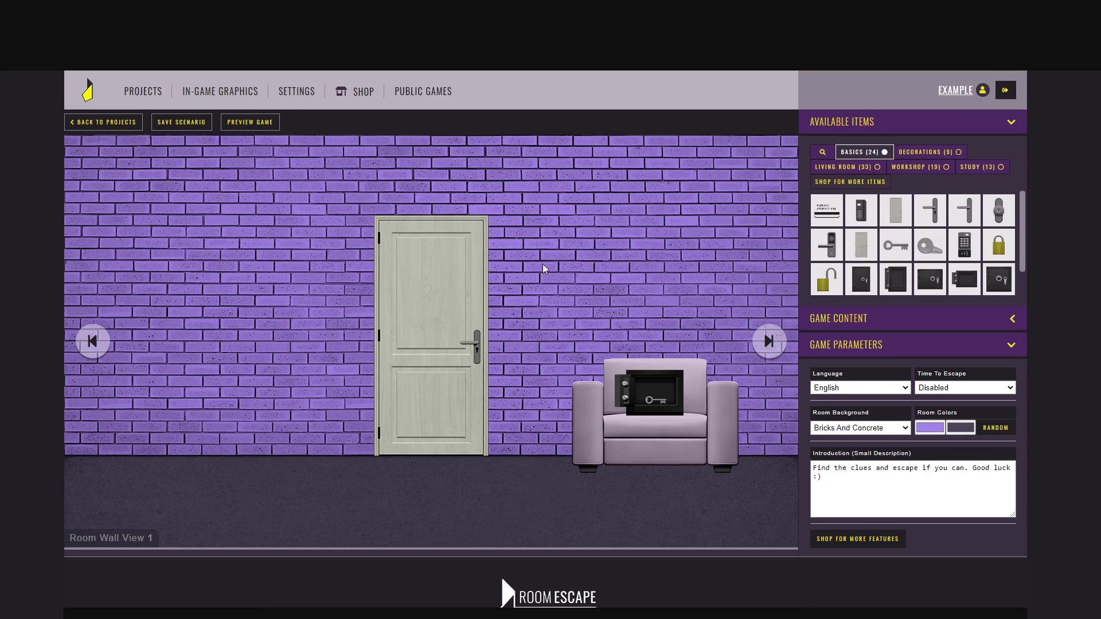
pyautogui.click(176, 123)
# Recolor the Lawson chair red and save the scenario
pyautogui.click(722, 410)
pyautogui.click(878, 403)
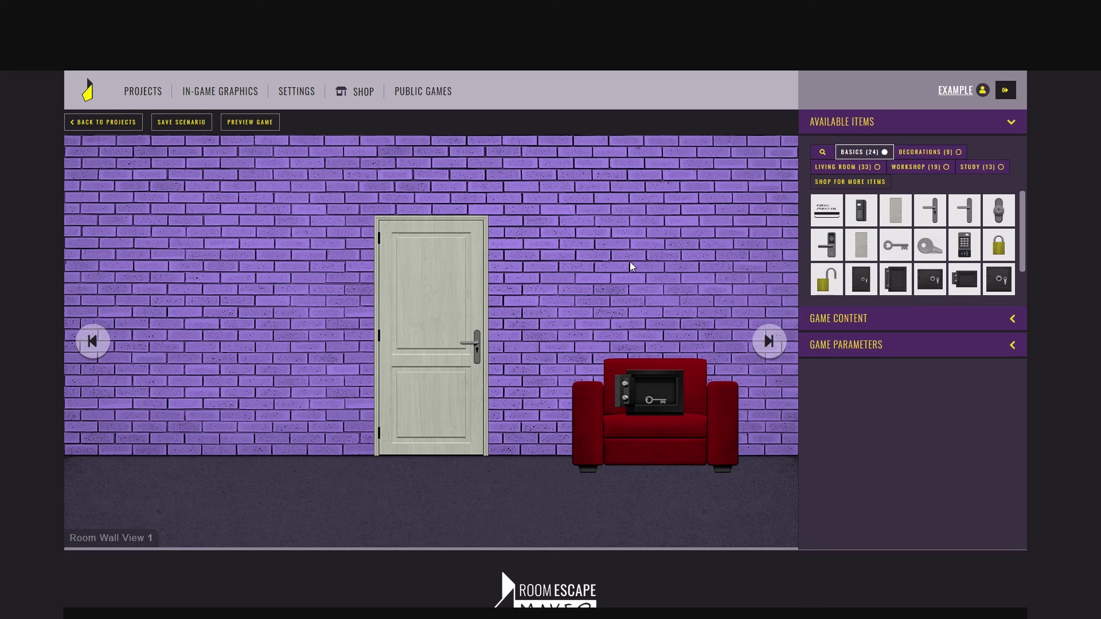
pyautogui.click(204, 124)
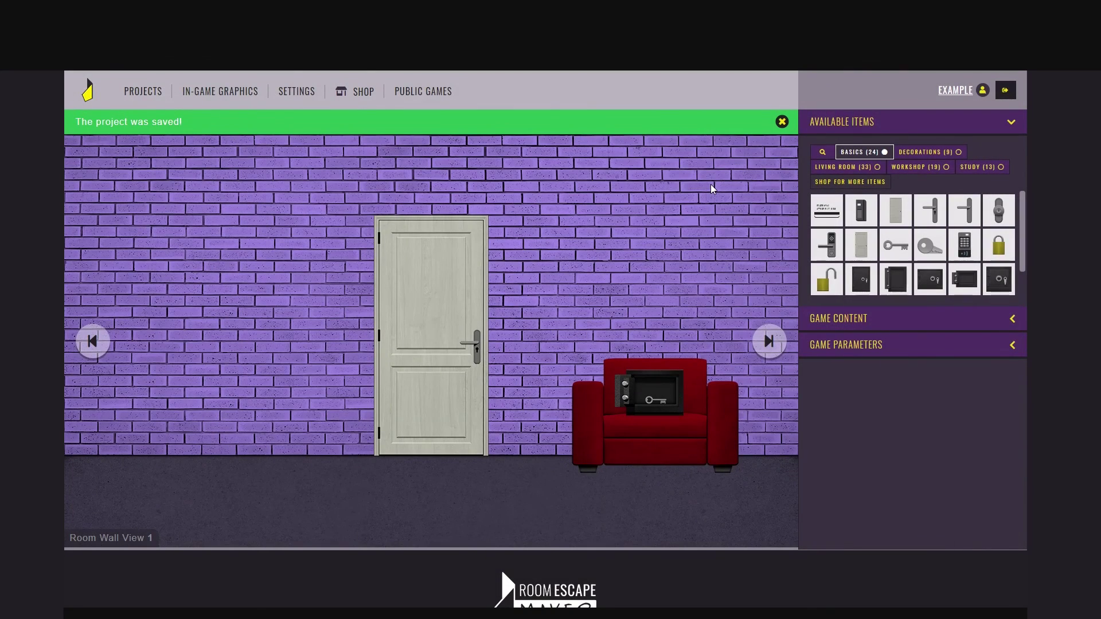